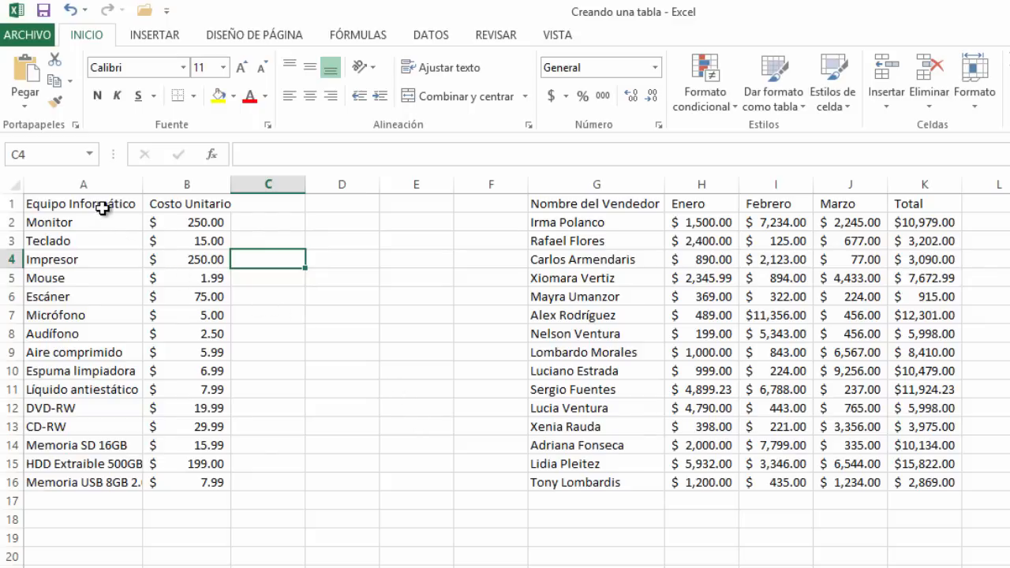
# - Format the range A1:B16 as a table with headers, using the dark blue style in the second row of the Claro group
pyautogui.moveTo(102, 207); pyautogui.dragTo(194, 481)
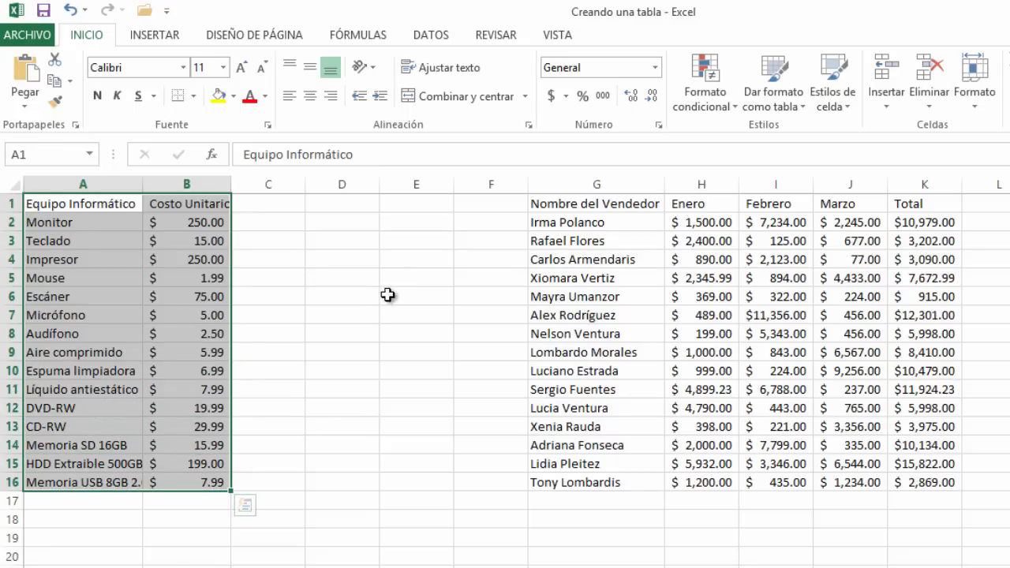
pyautogui.click(769, 71)
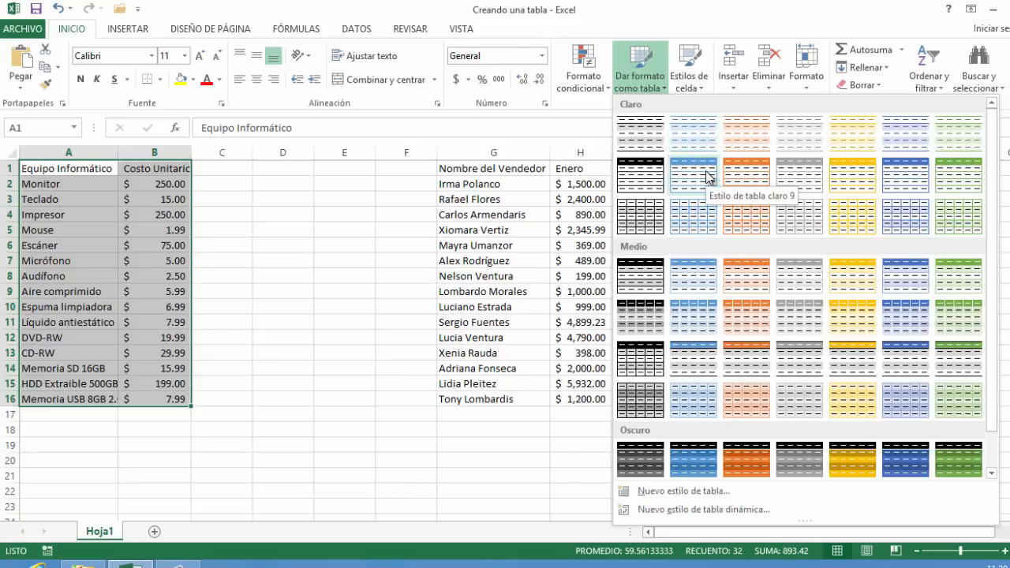
pyautogui.click(898, 172)
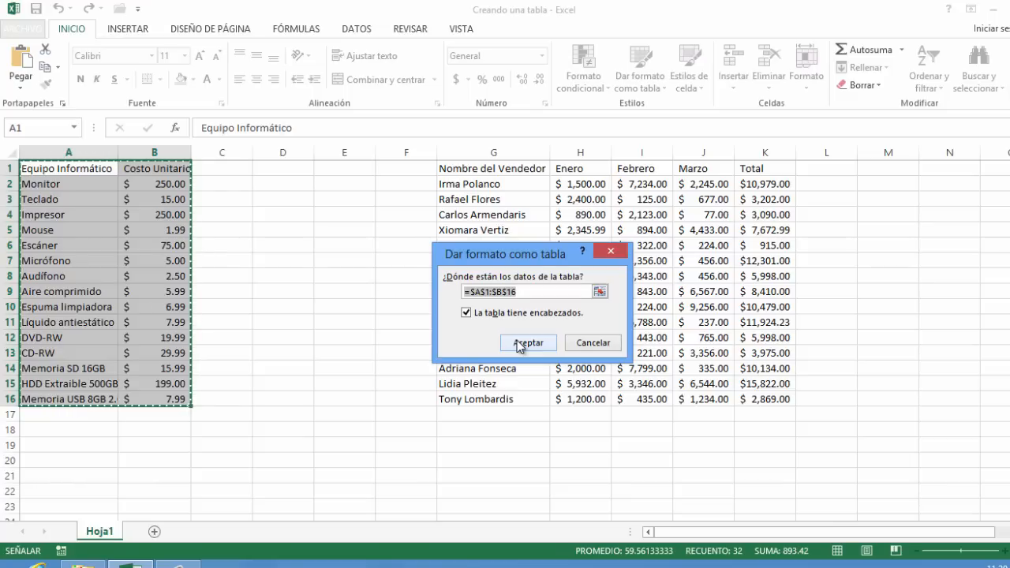
pyautogui.click(520, 348)
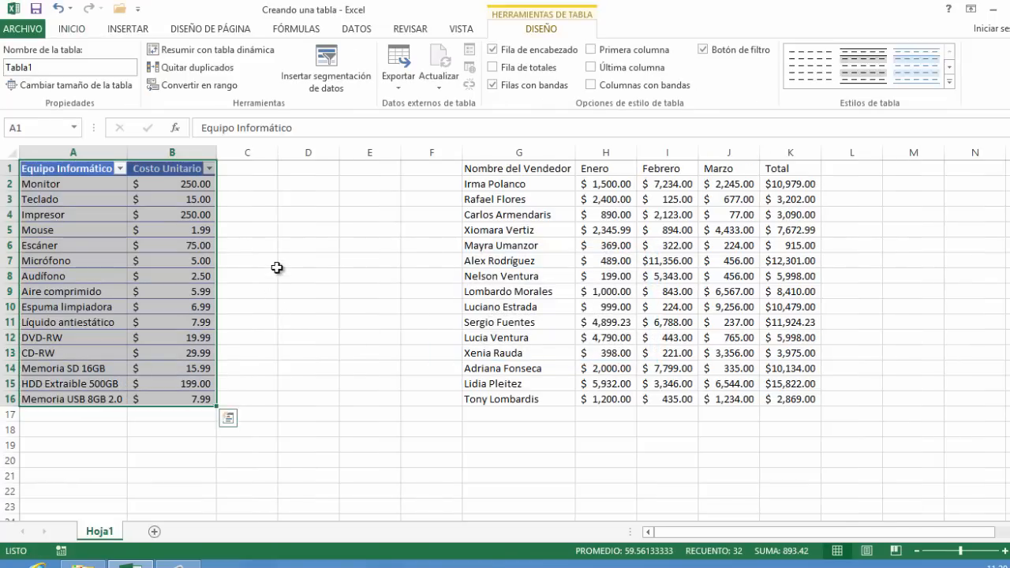
pyautogui.click(82, 229)
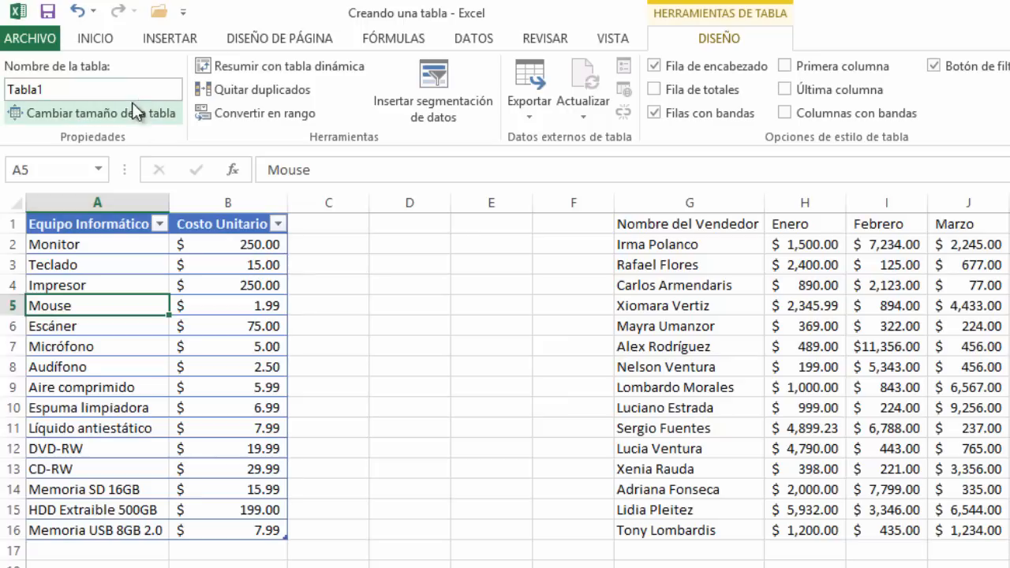
# - Check the workbook's list of defined names for the equipment table's name
pyautogui.click(95, 38)
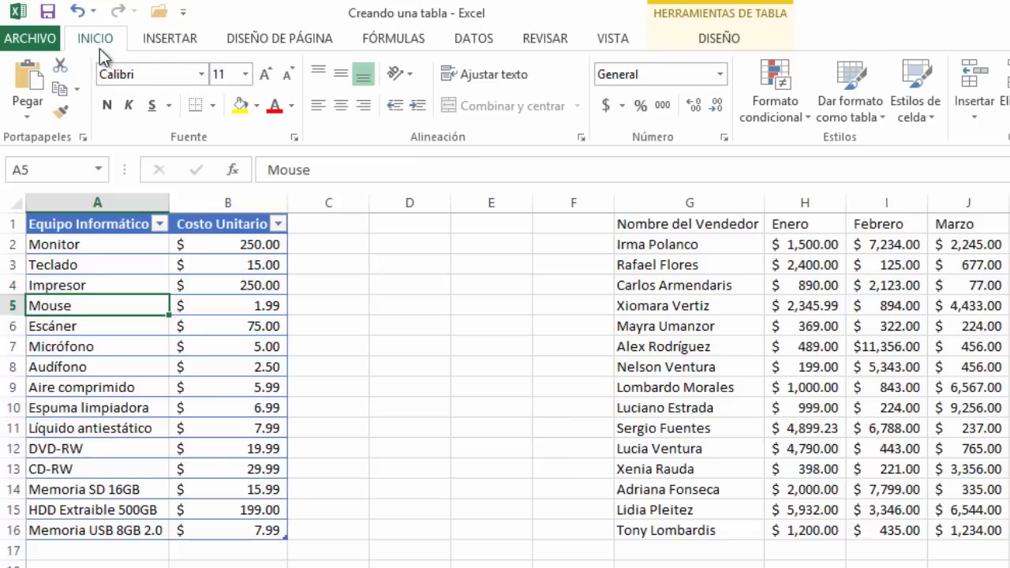
pyautogui.click(100, 169)
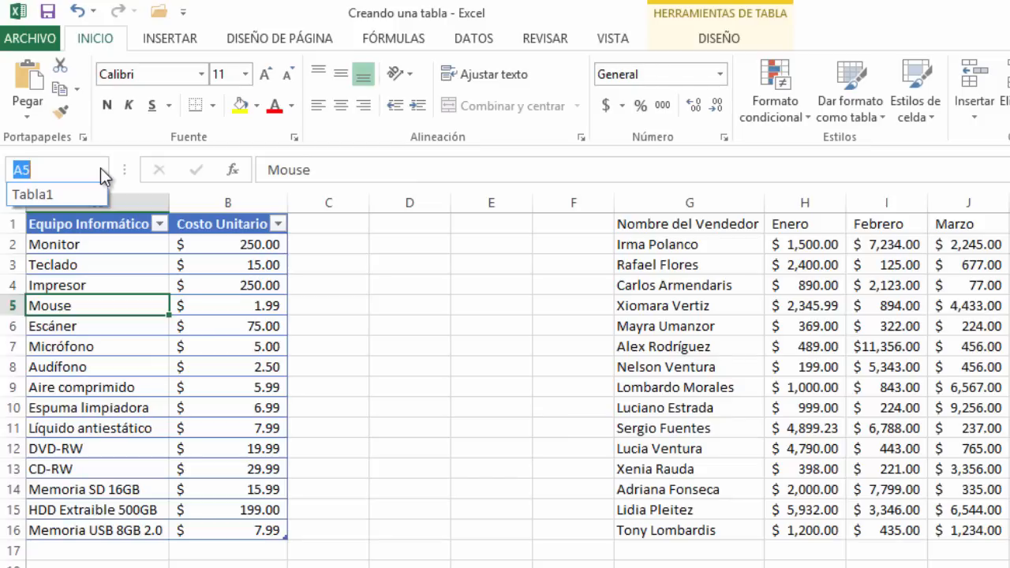
pyautogui.click(100, 168)
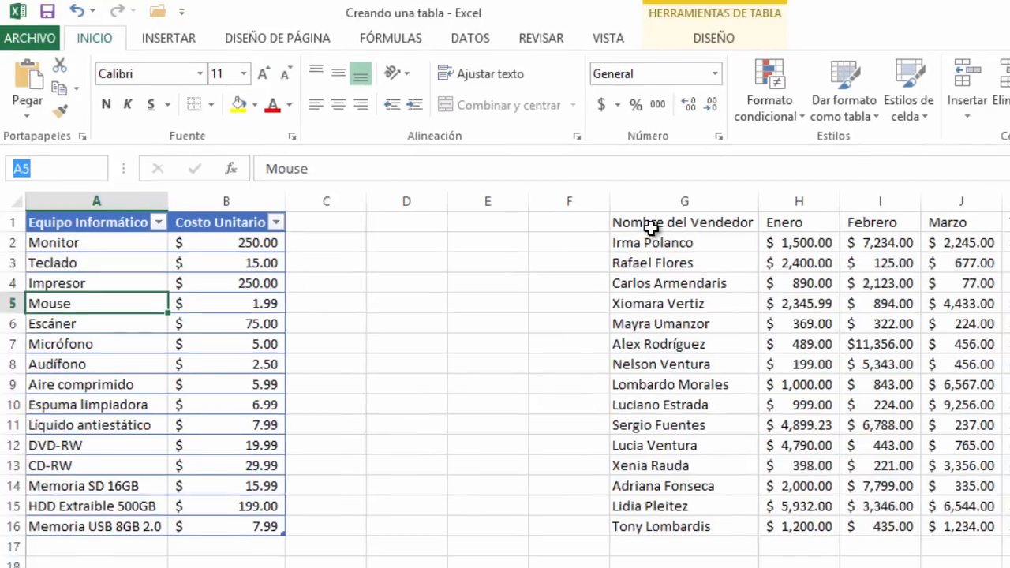
# - Insert a table with headers from the seller sales data in G1:K16
pyautogui.moveTo(655, 227); pyautogui.dragTo(924, 525)
pyautogui.moveTo(837, 468); pyautogui.dragTo(947, 472)
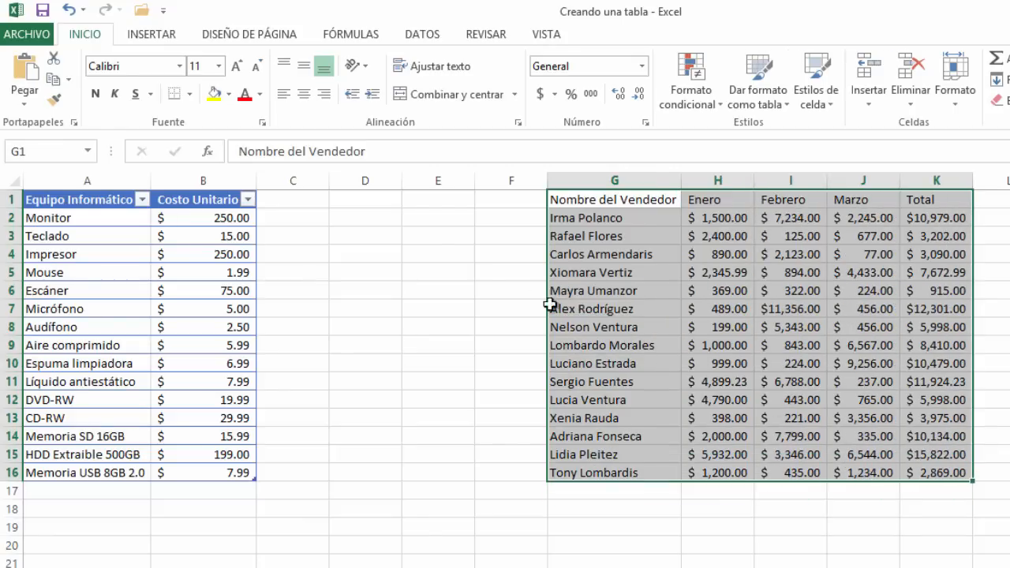
pyautogui.click(155, 38)
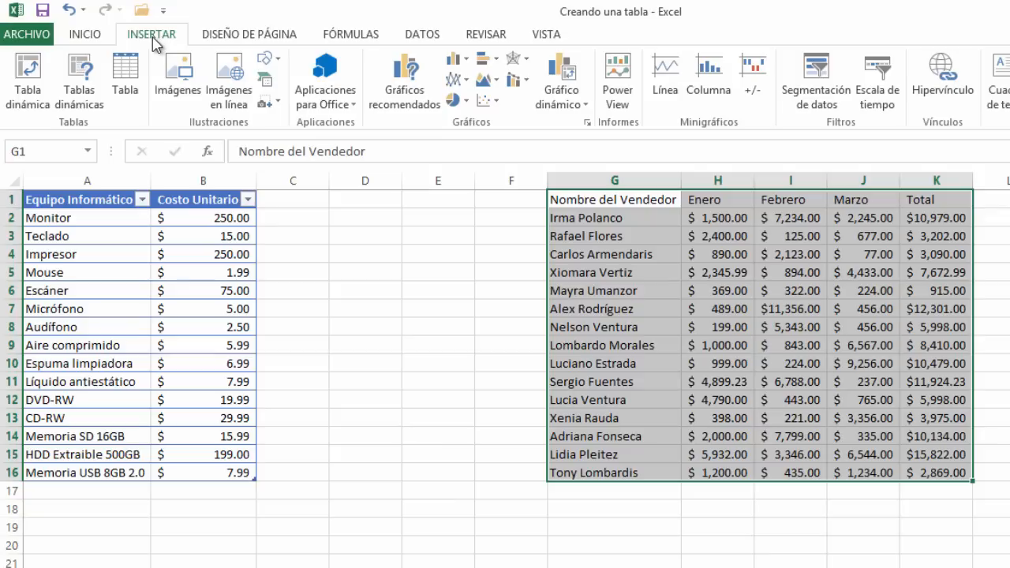
pyautogui.click(126, 77)
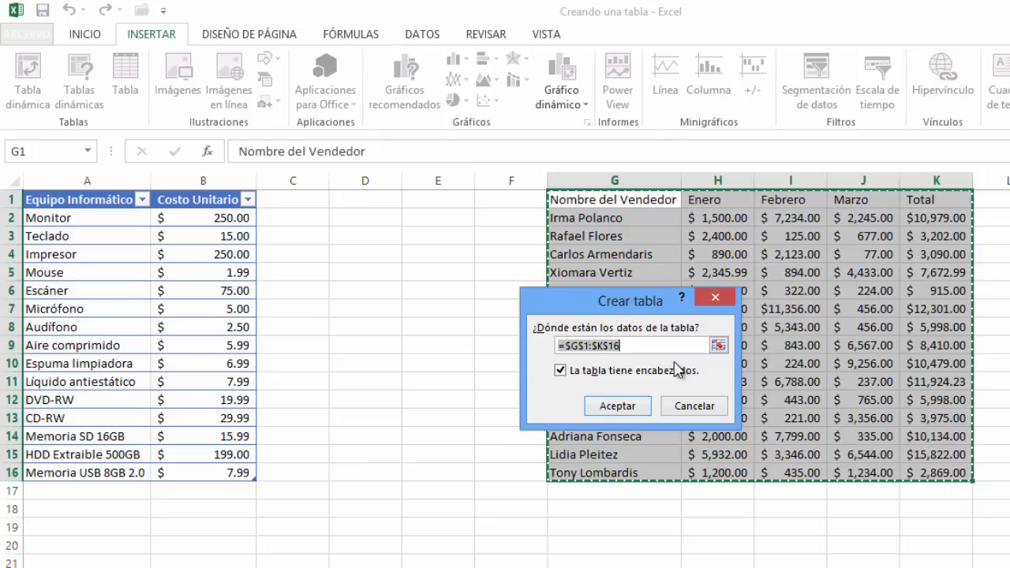
pyautogui.click(619, 407)
pyautogui.click(638, 270)
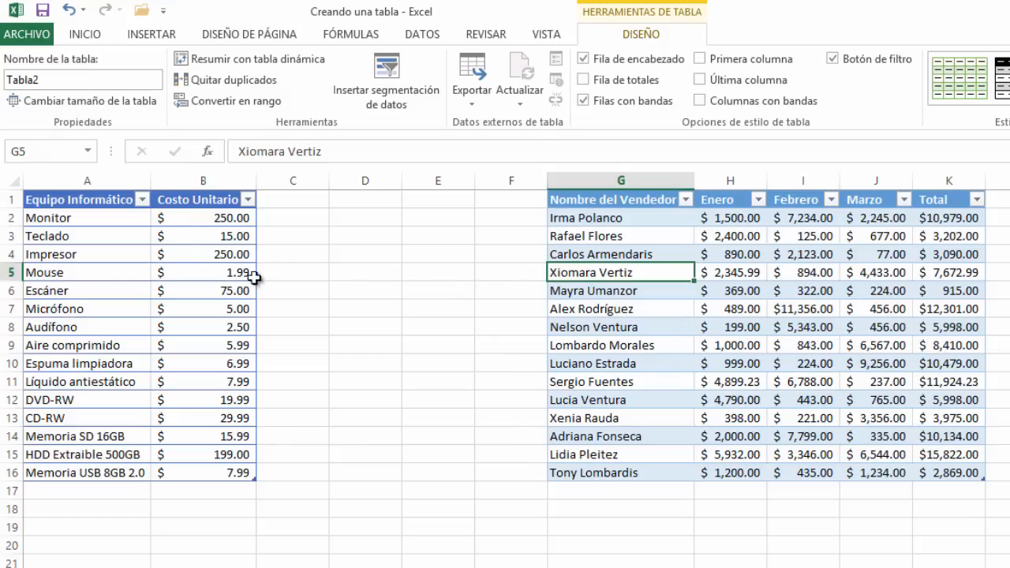
# - Check the list of defined names and select the data of Tabla1 by its name
pyautogui.click(434, 286)
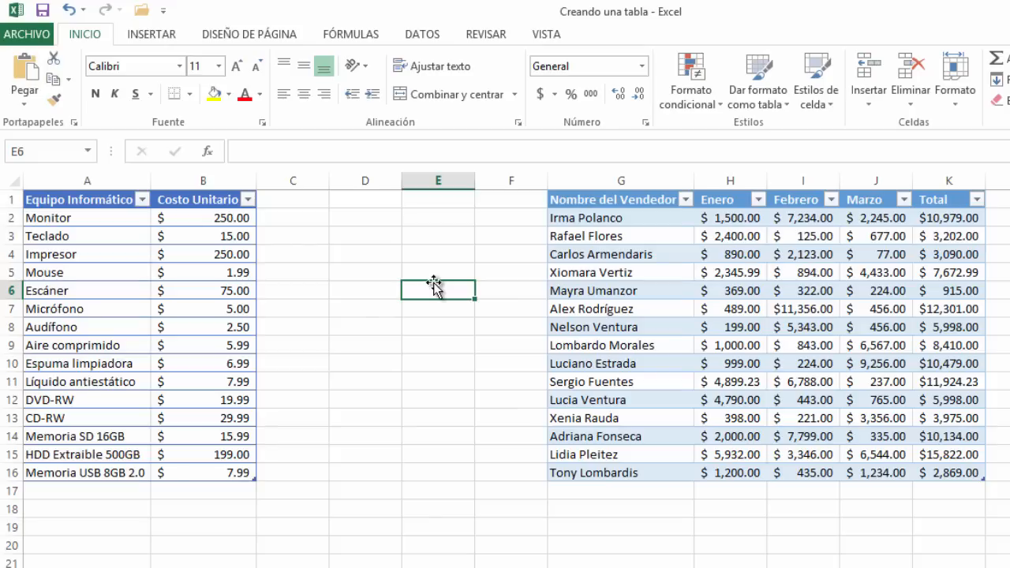
pyautogui.click(92, 155)
pyautogui.click(92, 152)
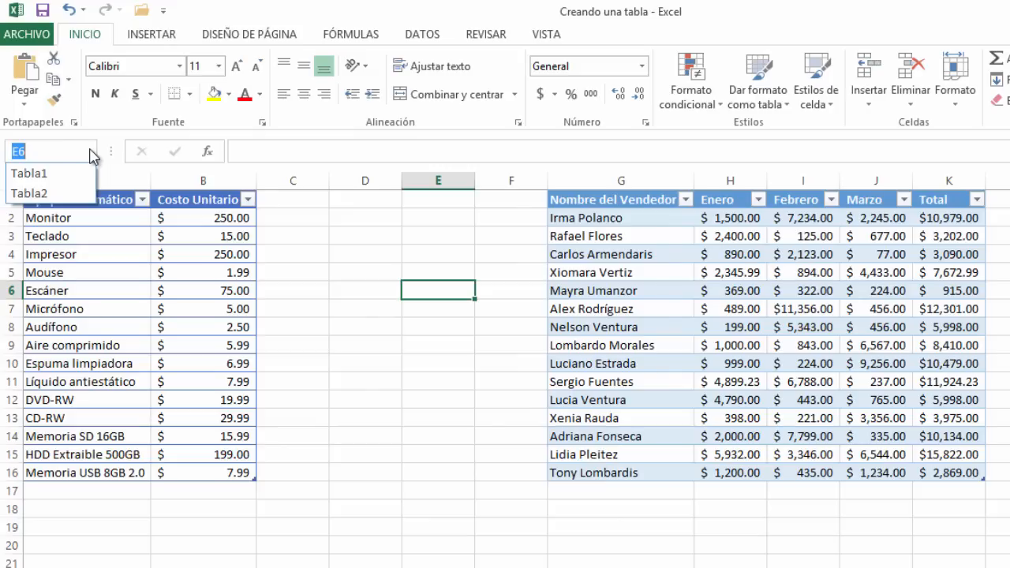
pyautogui.click(54, 169)
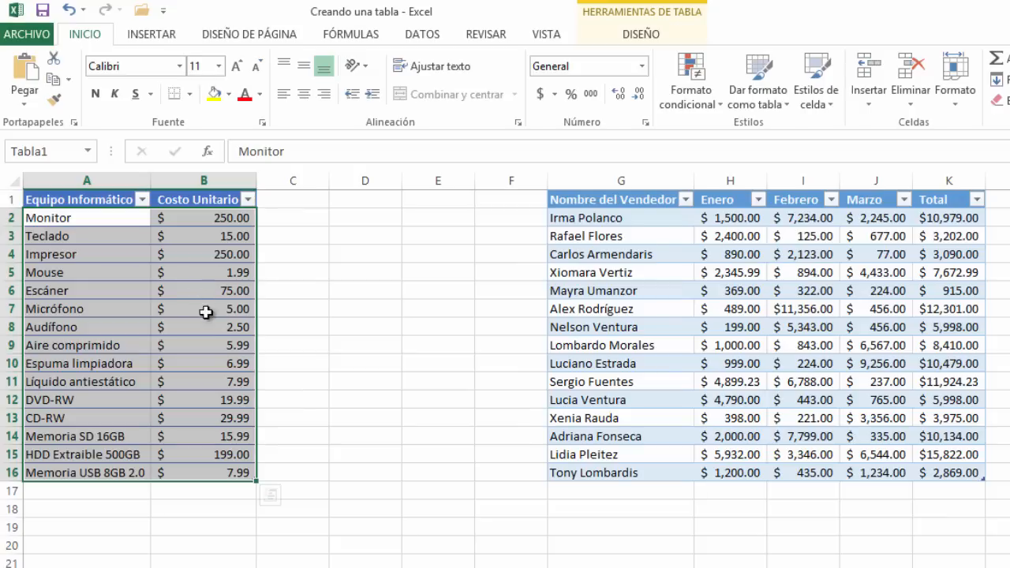
pyautogui.click(202, 346)
# - Add Fundas Monitores with unit cost 2.50 in row 17 directly below the equipment table, and select Tabla1 by name to check its range
pyautogui.click(78, 493)
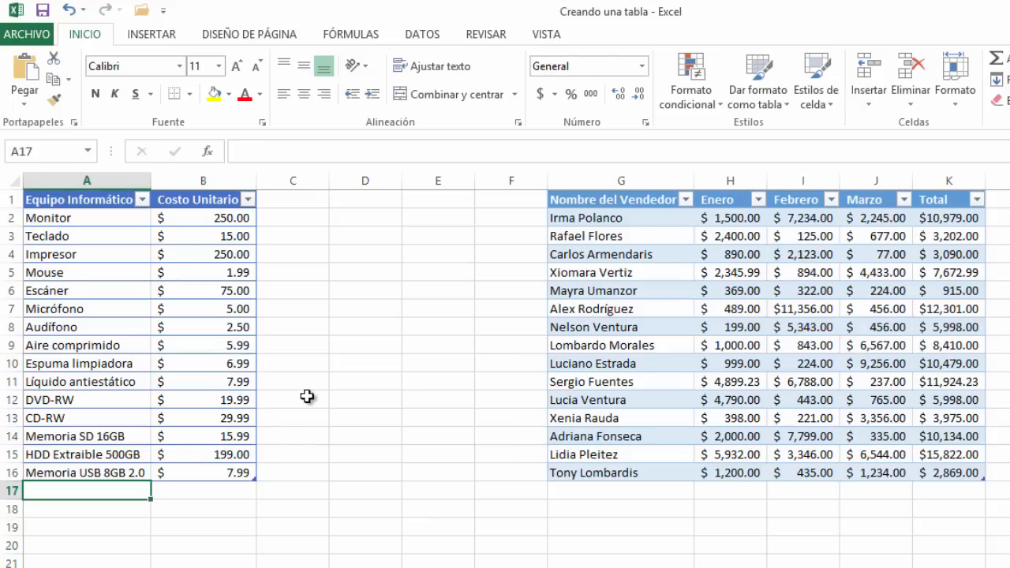
pyautogui.write('Fun')
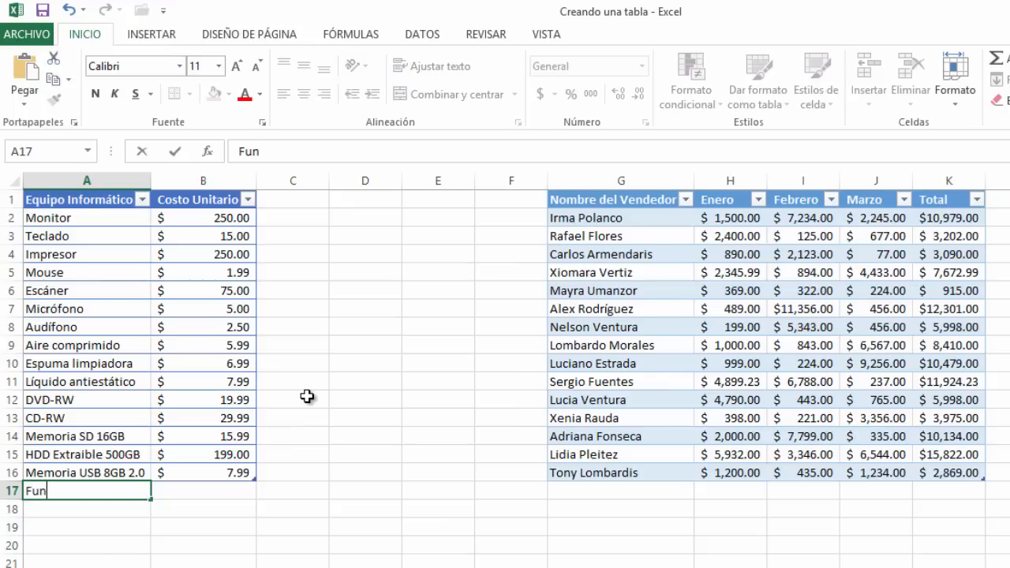
pyautogui.write('das Mon')
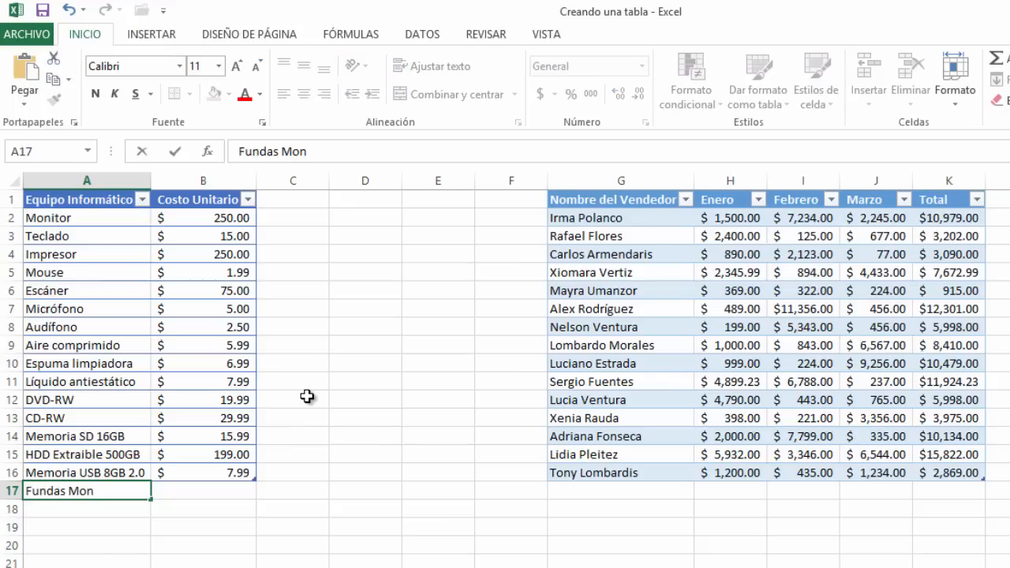
pyautogui.press('BackSpace')
pyautogui.write('nitores')
pyautogui.press('Tab')
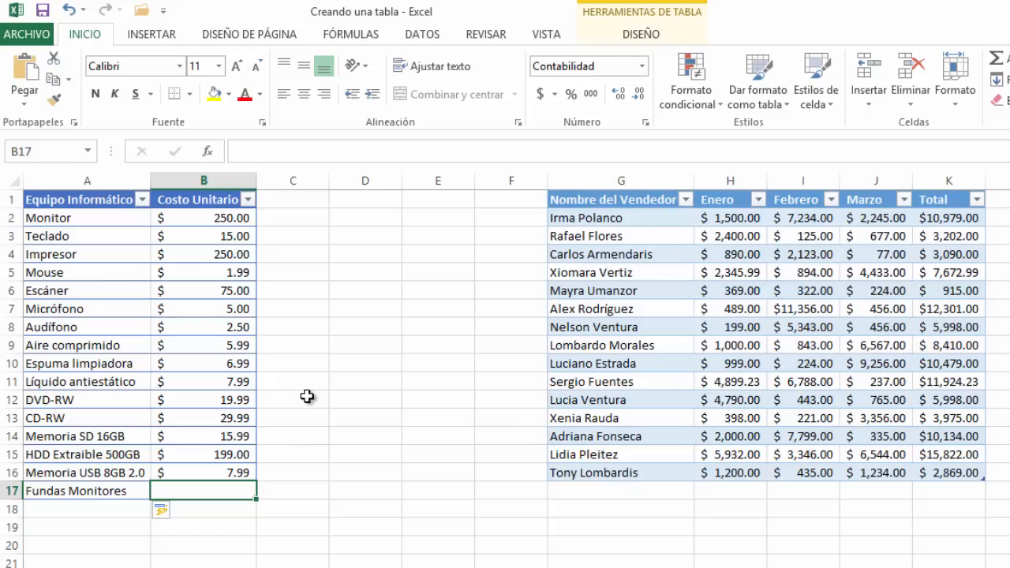
pyautogui.press('F2')
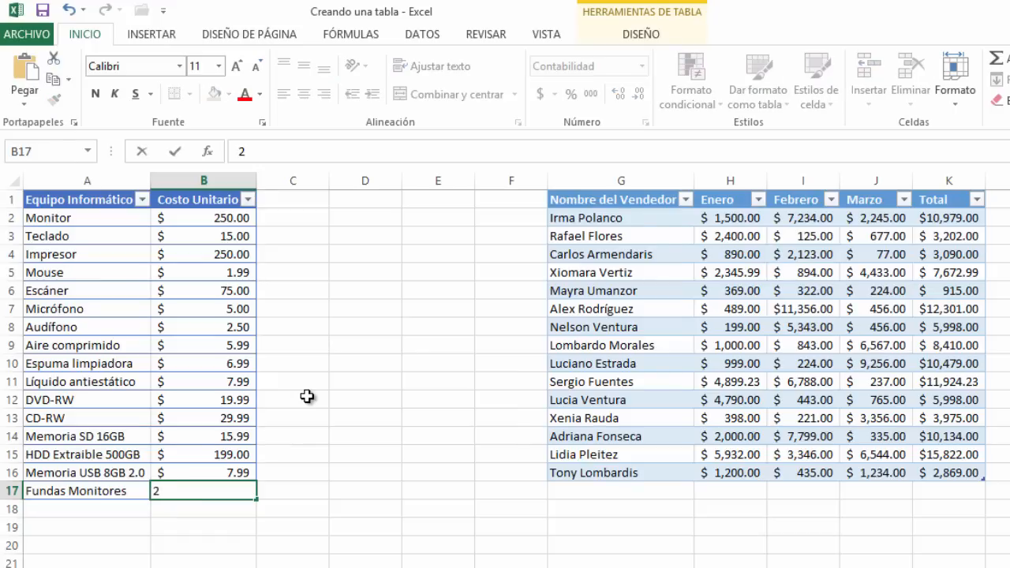
pyautogui.write('2.50')
pyautogui.press('Return')
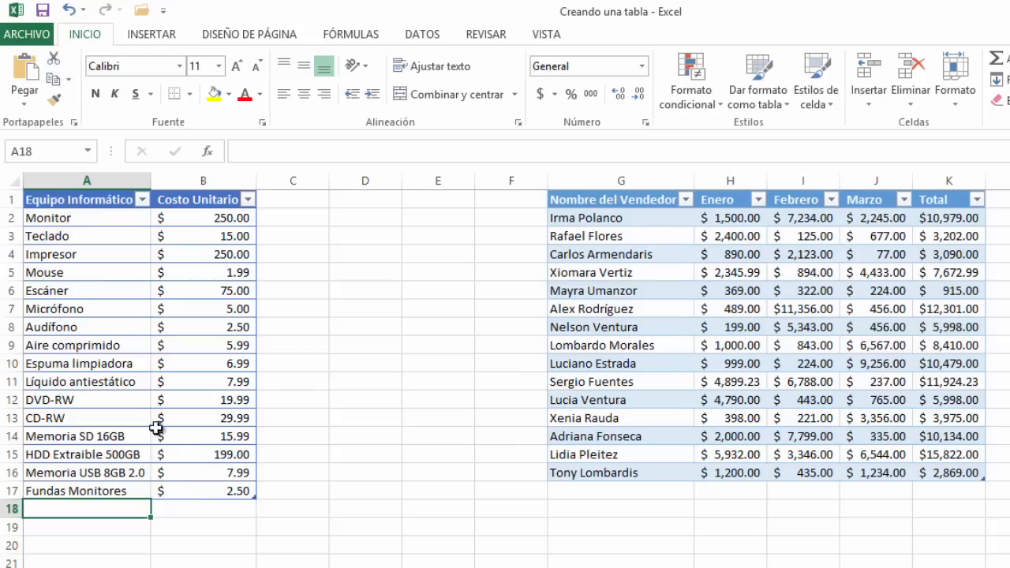
pyautogui.click(90, 151)
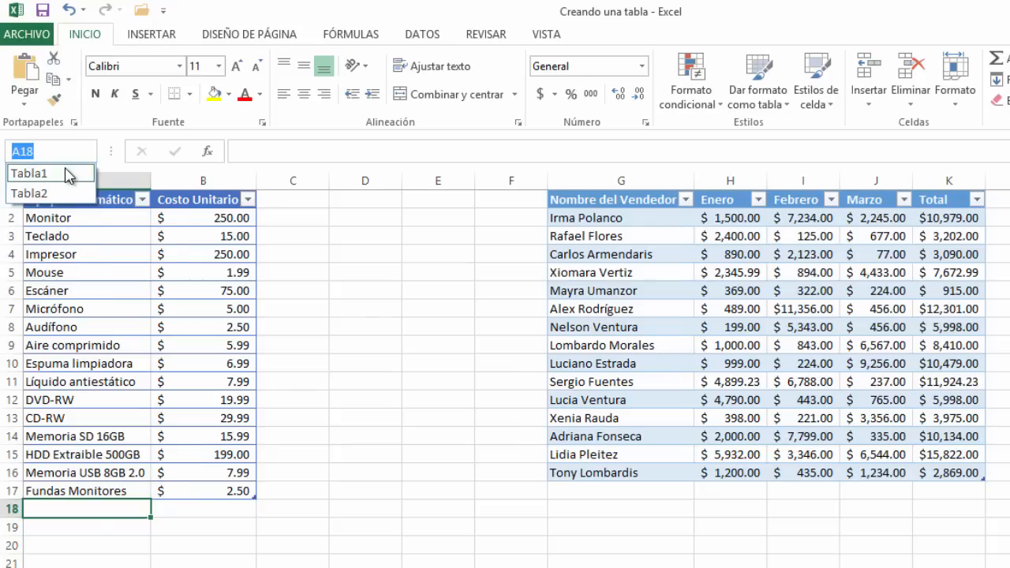
pyautogui.click(68, 174)
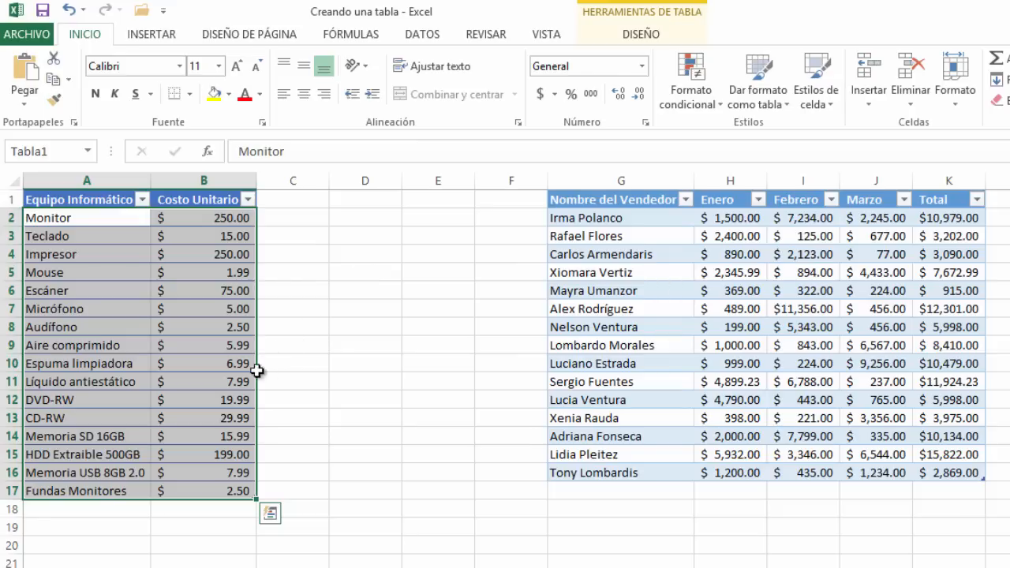
# - Add Fundas Teclado with unit cost 1.50 in row 18 of the equipment table and start another table row below it
pyautogui.click(87, 513)
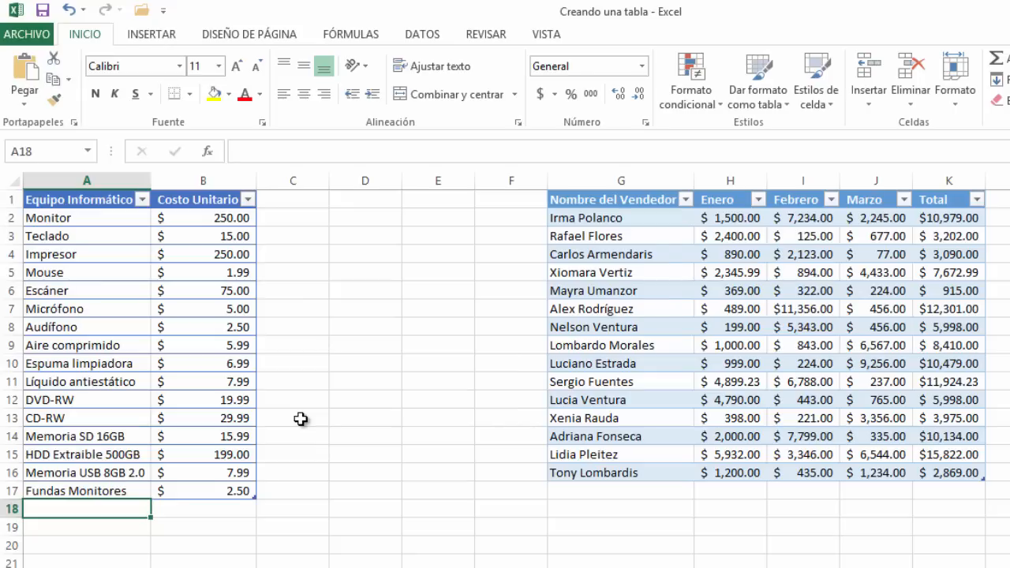
pyautogui.hotkey('ctrl', "'")
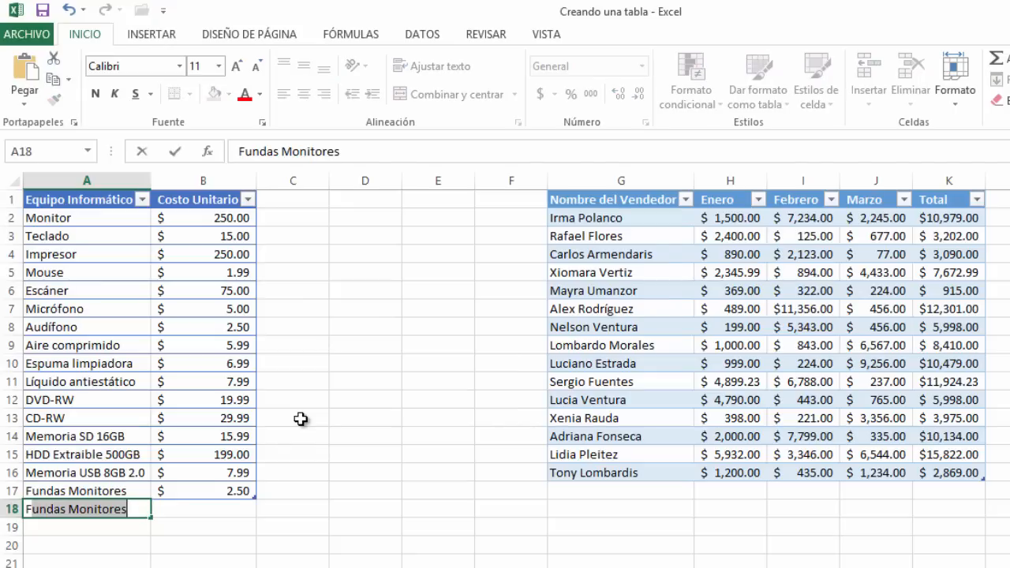
pyautogui.write('undas T')
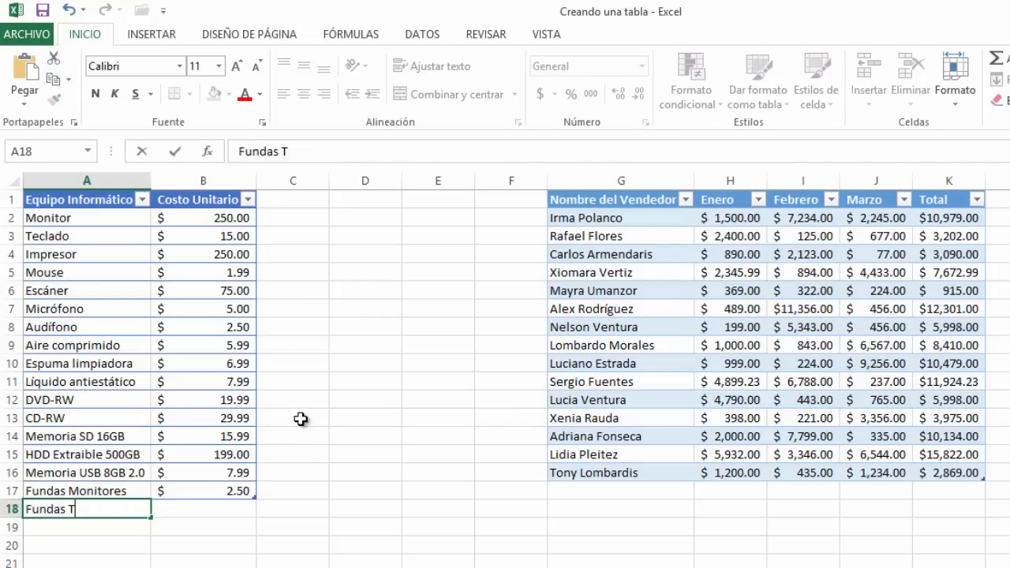
pyautogui.write('eclado')
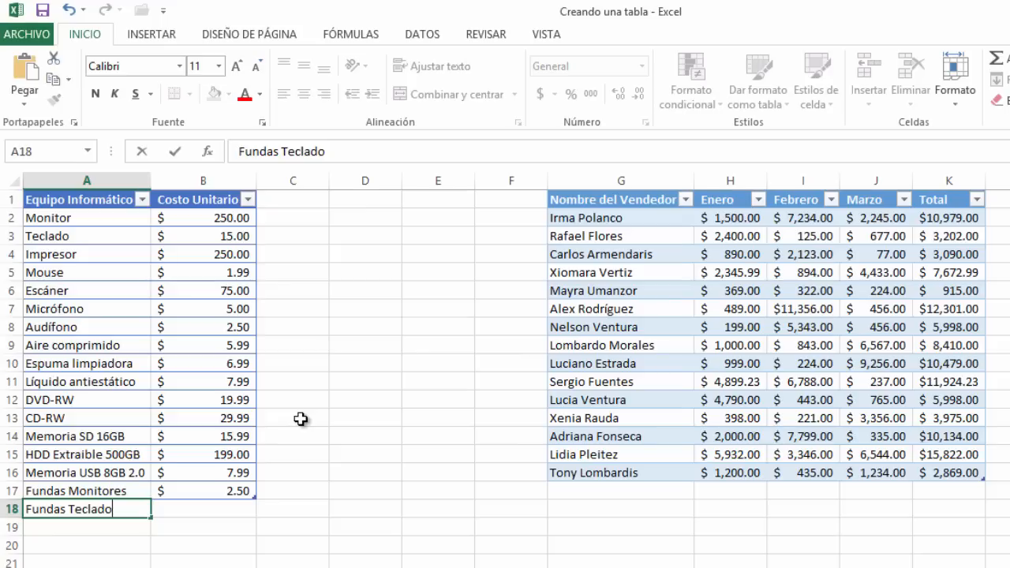
pyautogui.press('Tab')
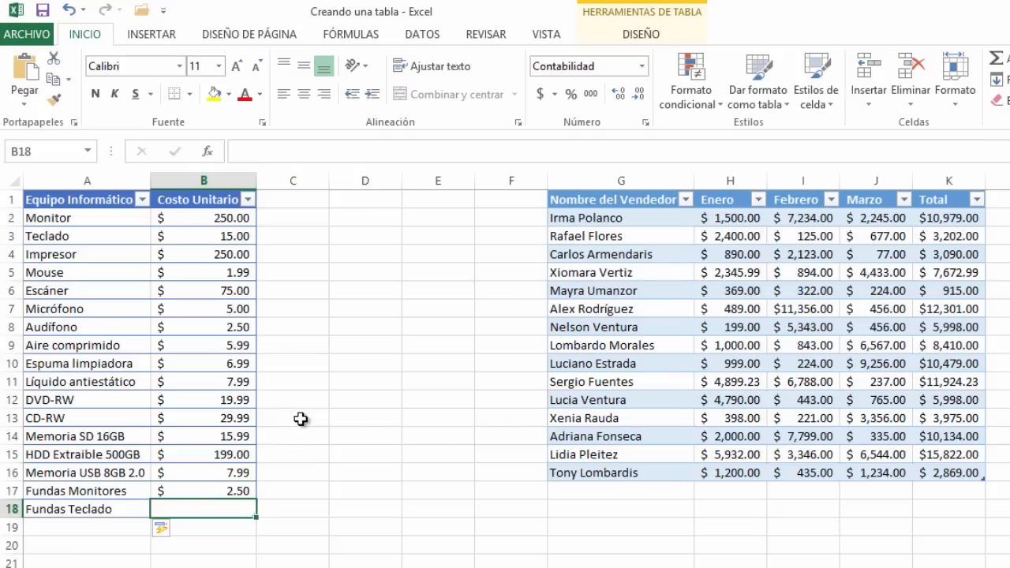
pyautogui.write('1.50')
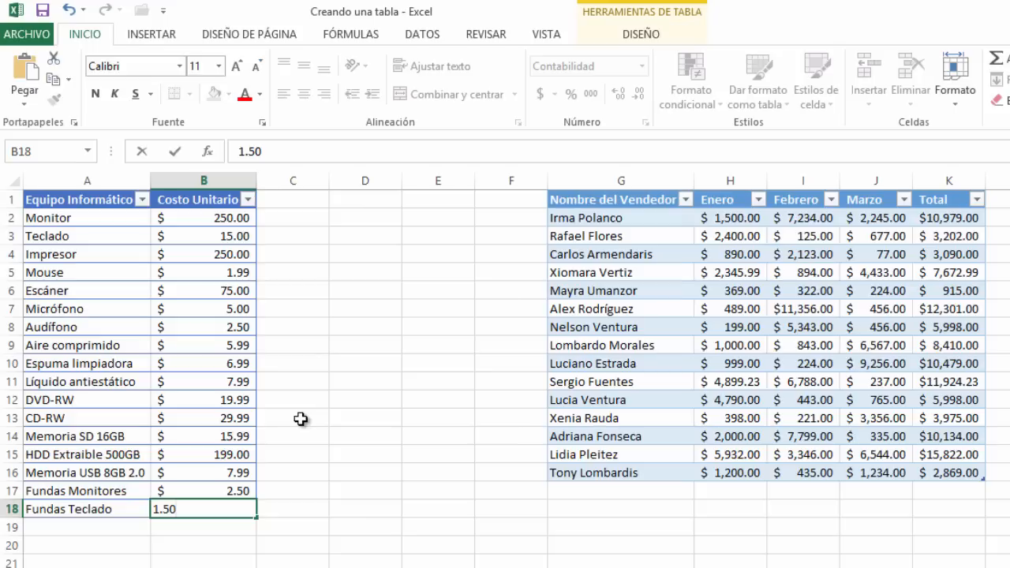
pyautogui.press('Tab')
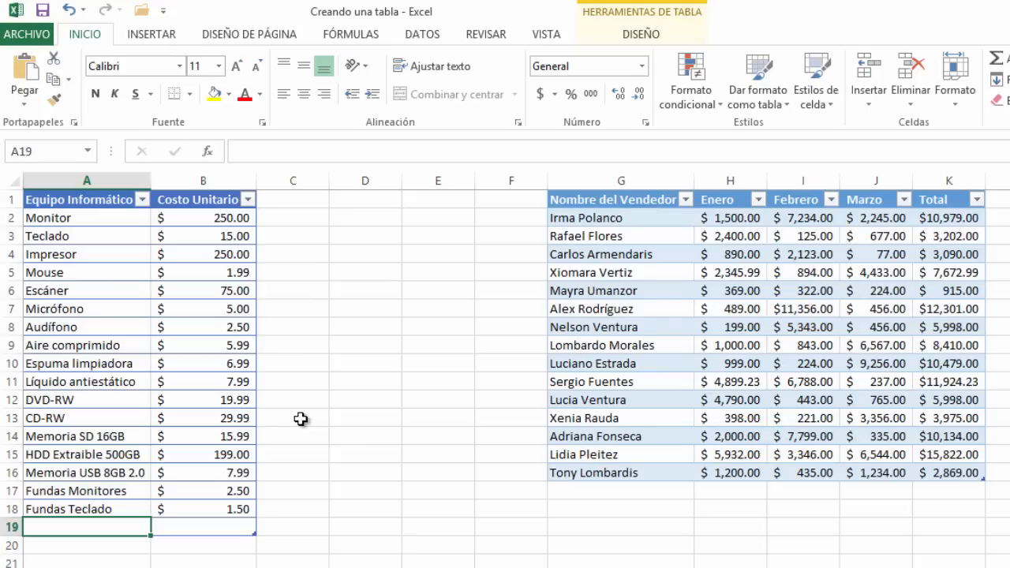
# - Fill row 19 of the equipment table with Otros and unit cost 3.25, and select Tabla1 by name to check its range
pyautogui.write('Otros')
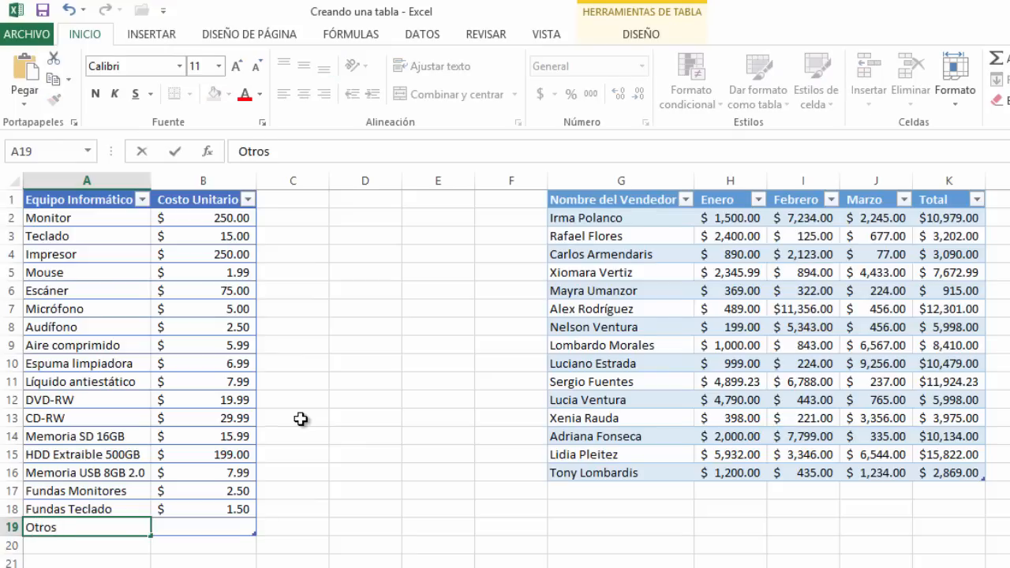
pyautogui.press('Tab')
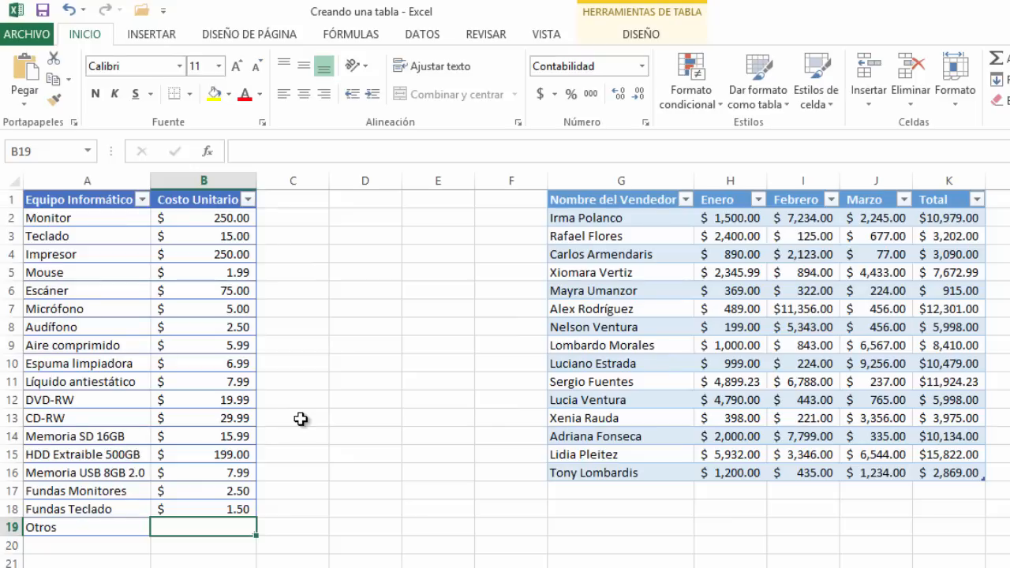
pyautogui.write('3.25')
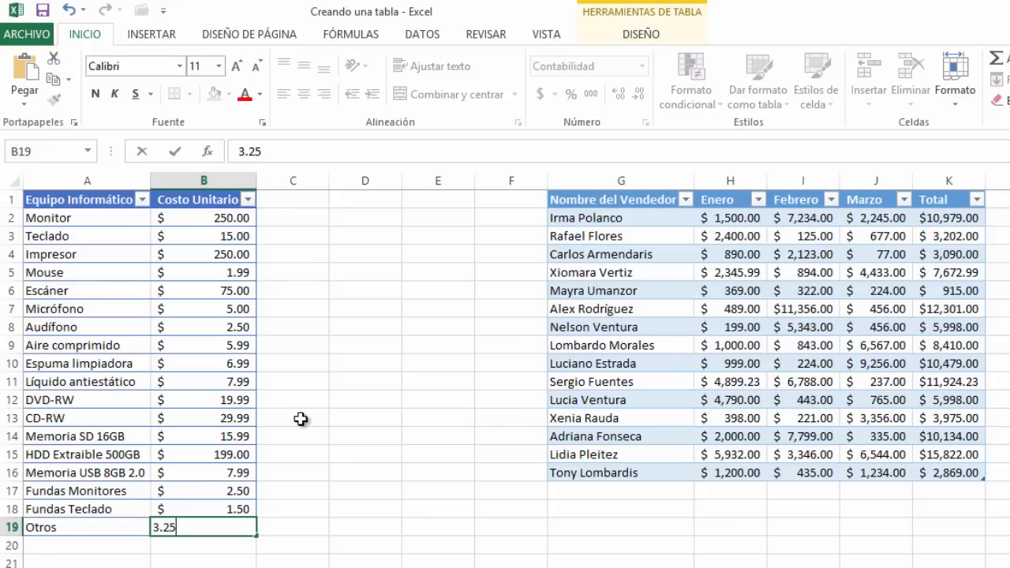
pyautogui.press('Return')
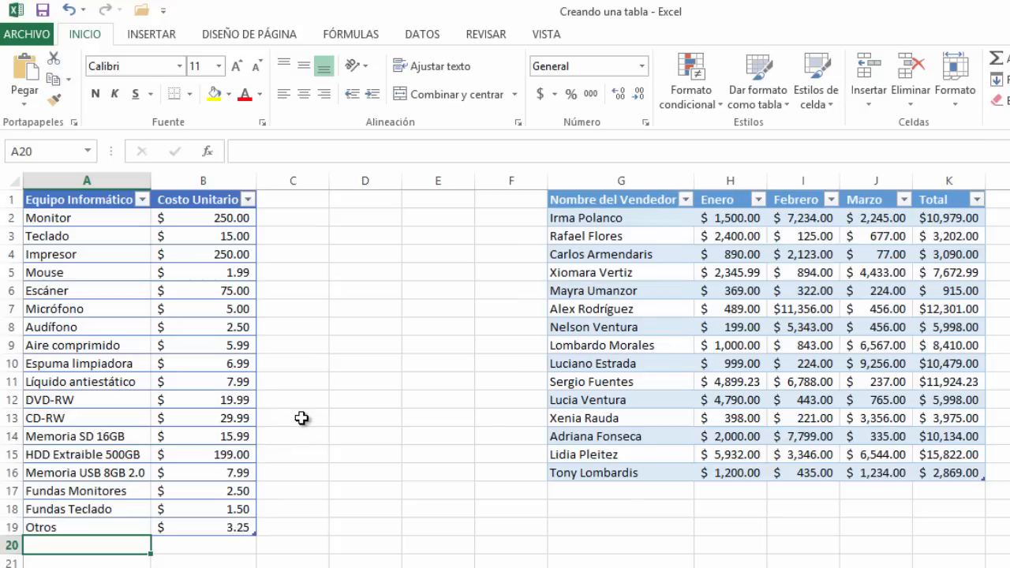
pyautogui.click(88, 151)
pyautogui.click(56, 175)
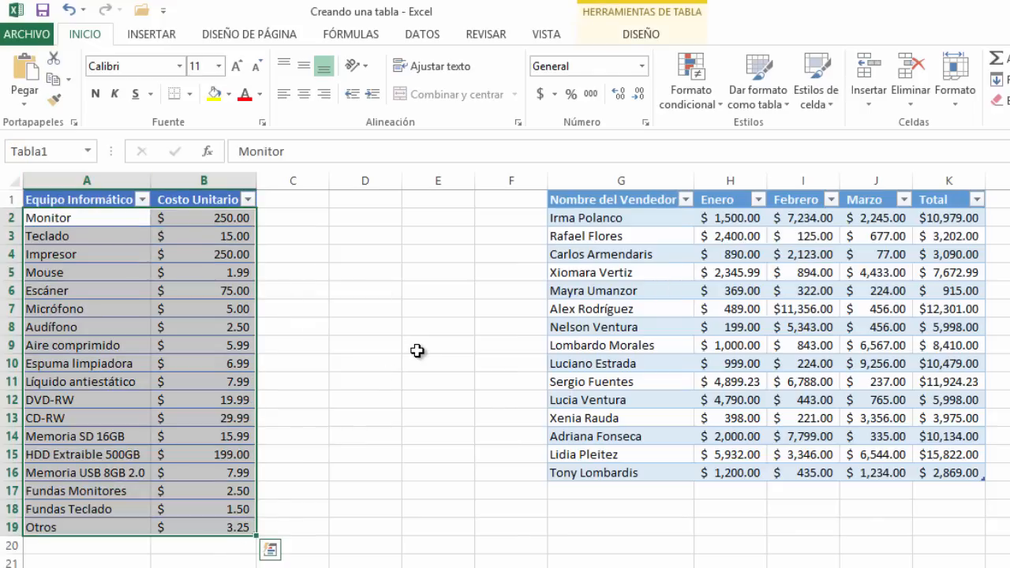
# - Create a defined name for the Equipo Informático column from A1:A19, using the top row as the name
pyautogui.click(352, 299)
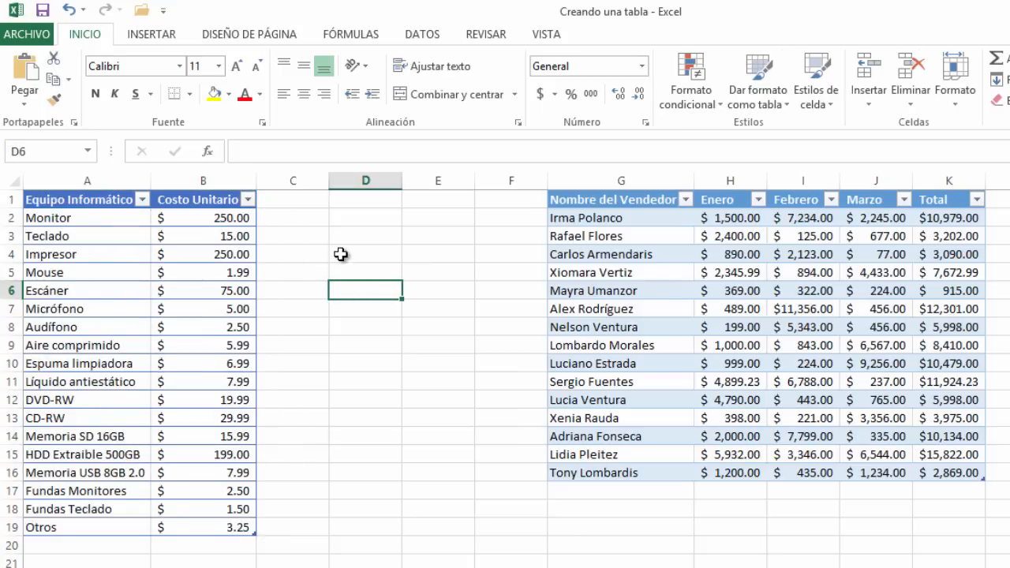
pyautogui.click(350, 206)
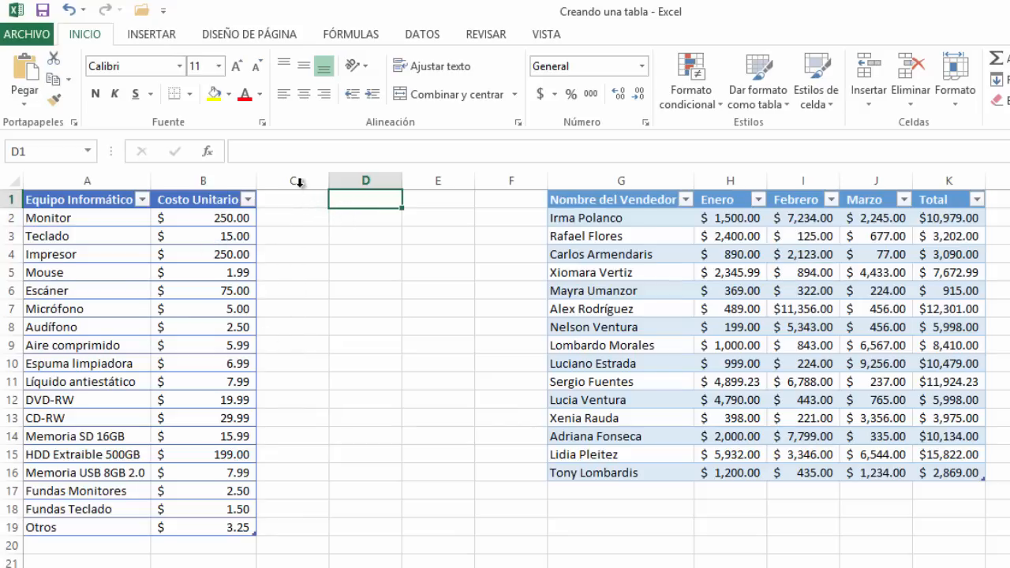
pyautogui.click(350, 34)
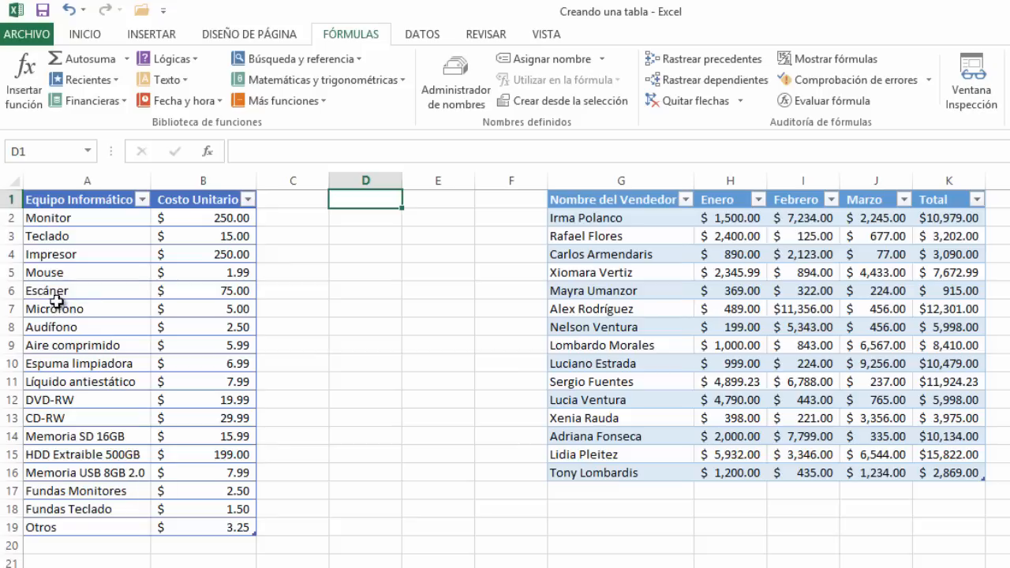
pyautogui.click(98, 200)
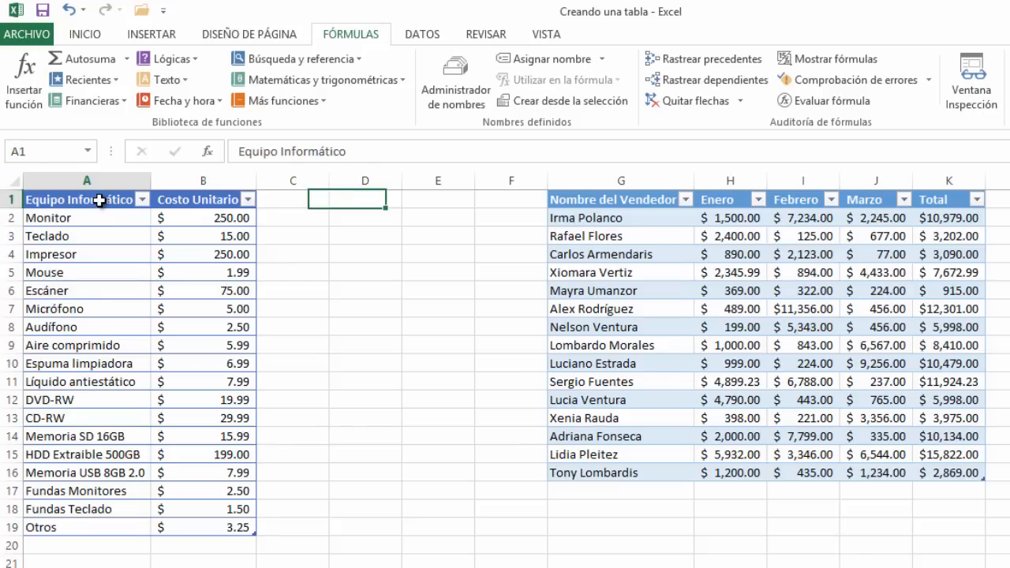
pyautogui.moveTo(99, 201); pyautogui.dragTo(71, 525)
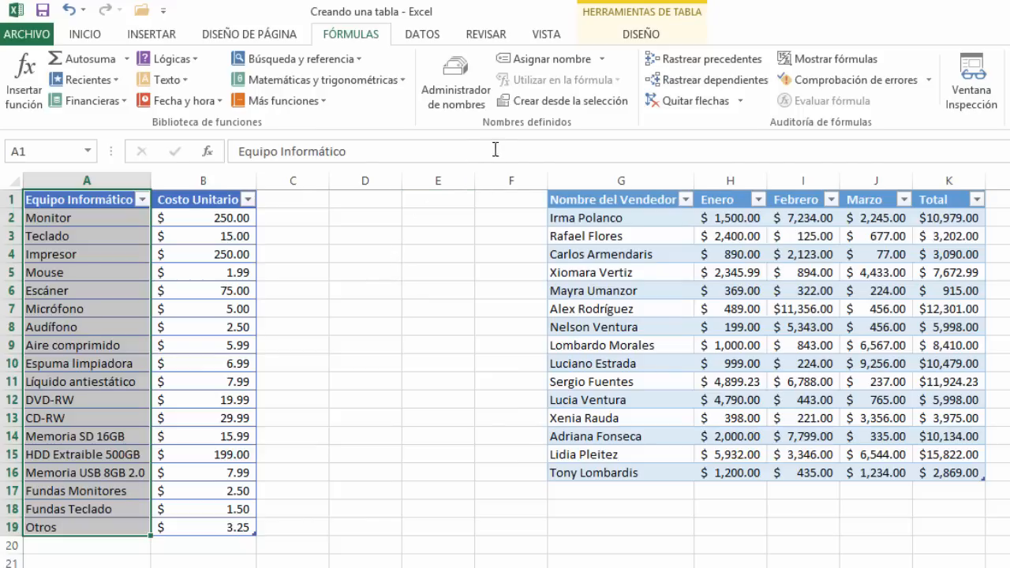
pyautogui.click(581, 112)
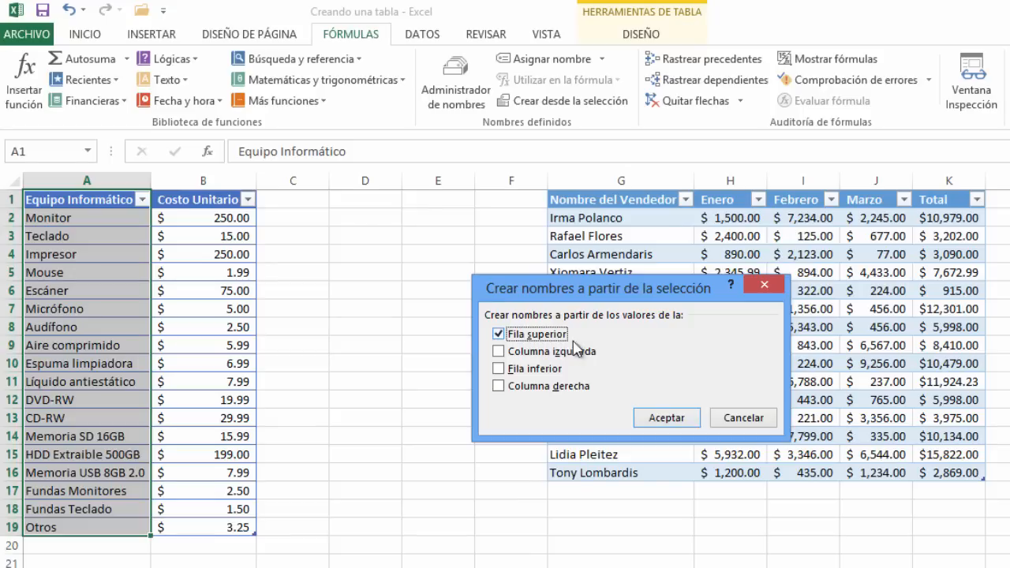
pyautogui.click(643, 416)
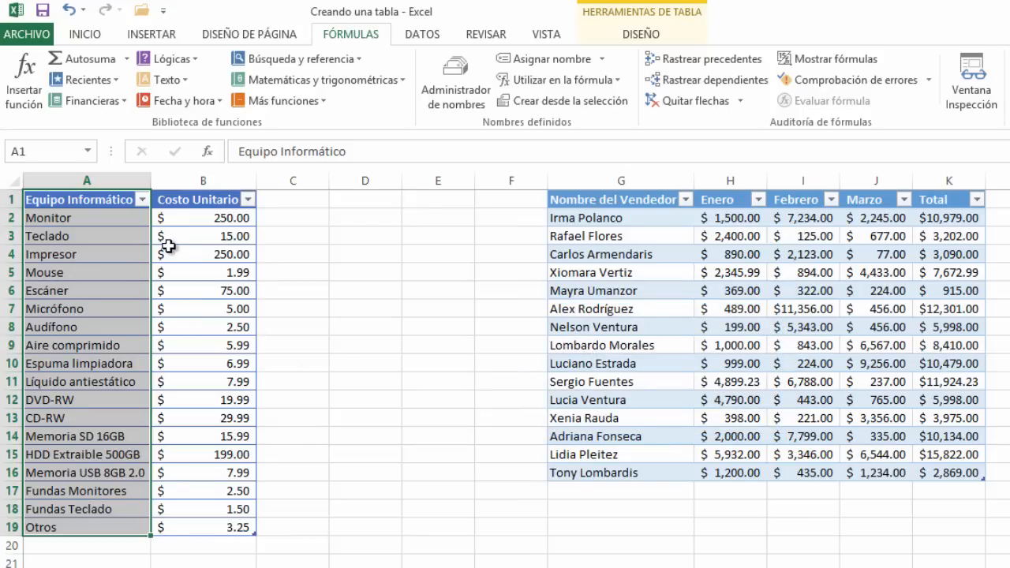
# - Create a defined name for the Costo Unitario column from B1:B19, using the top row as the name
pyautogui.click(189, 203)
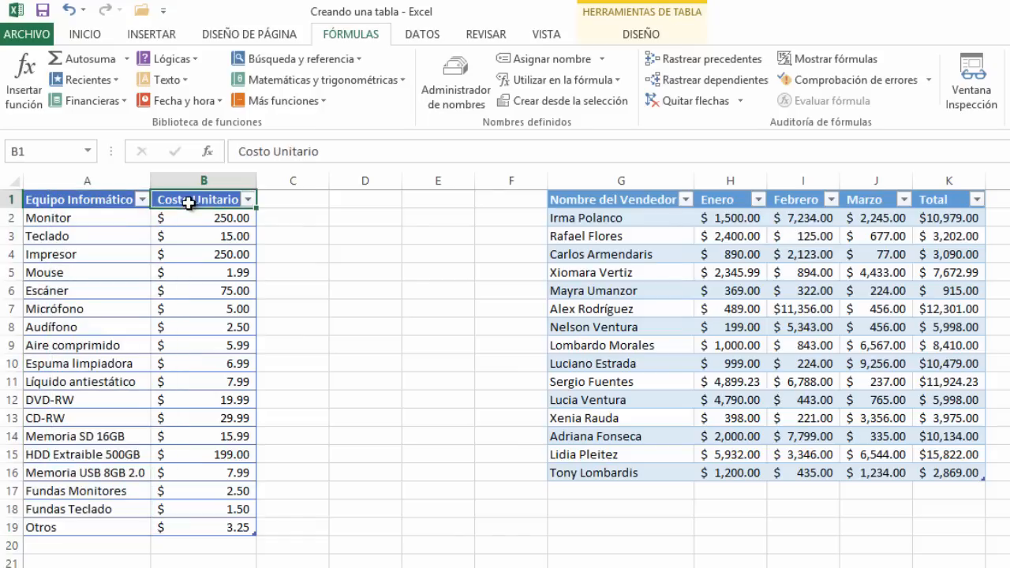
pyautogui.moveTo(189, 203); pyautogui.dragTo(194, 527)
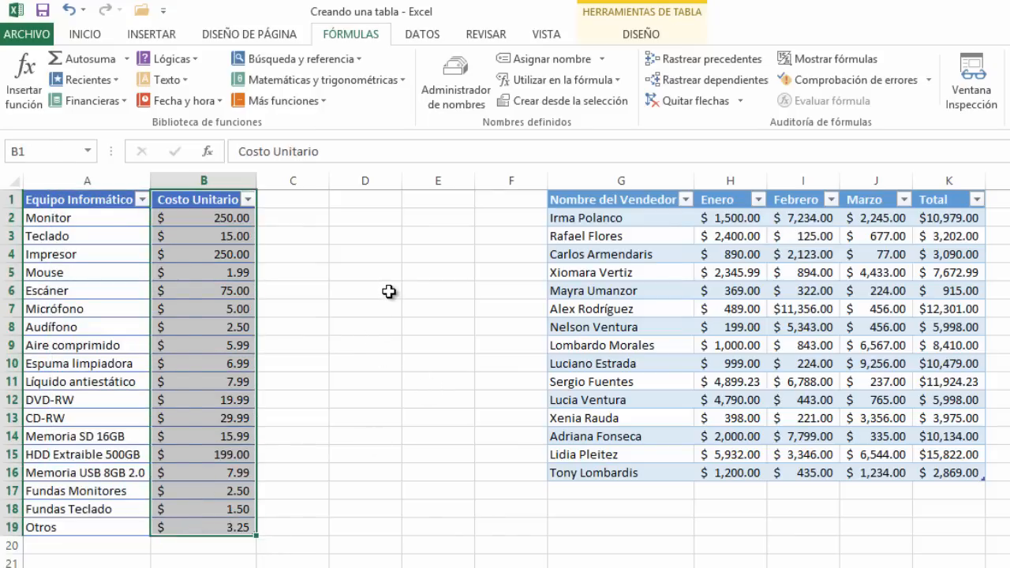
pyautogui.click(537, 101)
pyautogui.click(670, 419)
pyautogui.click(352, 234)
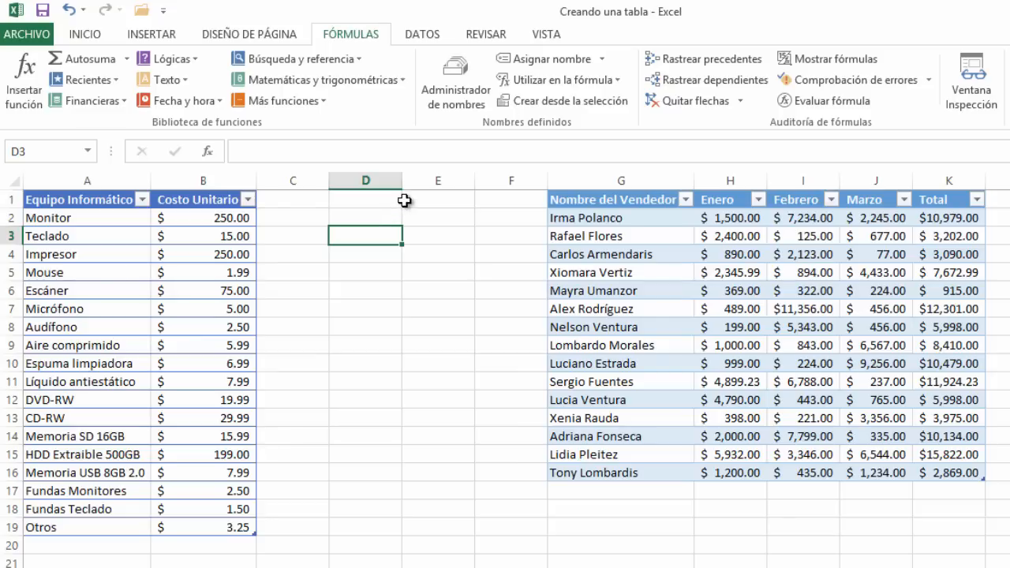
# - Review the workbook's defined names in the name manager, fitting the name column so the full names can be read
pyautogui.click(471, 99)
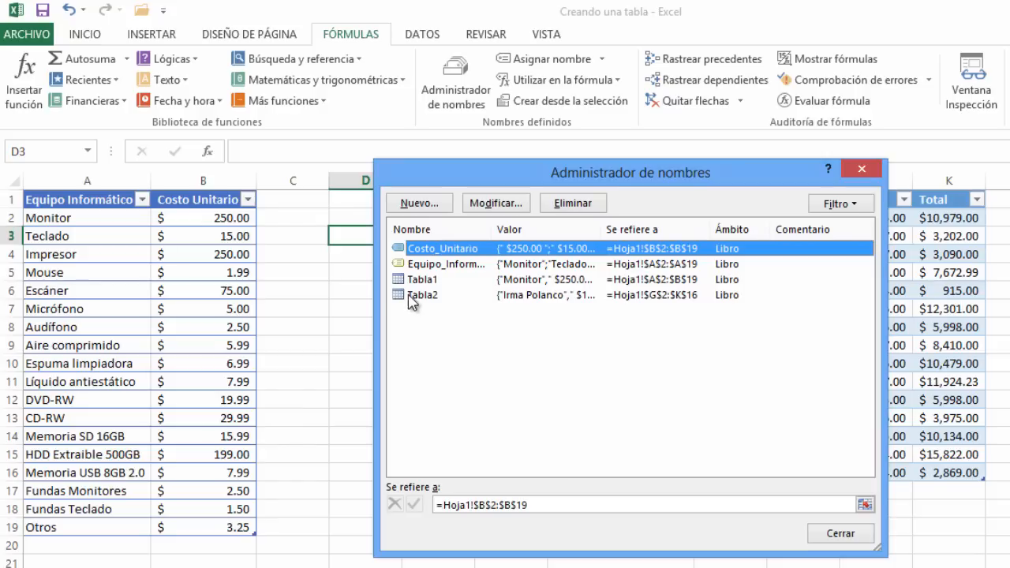
pyautogui.click(433, 266)
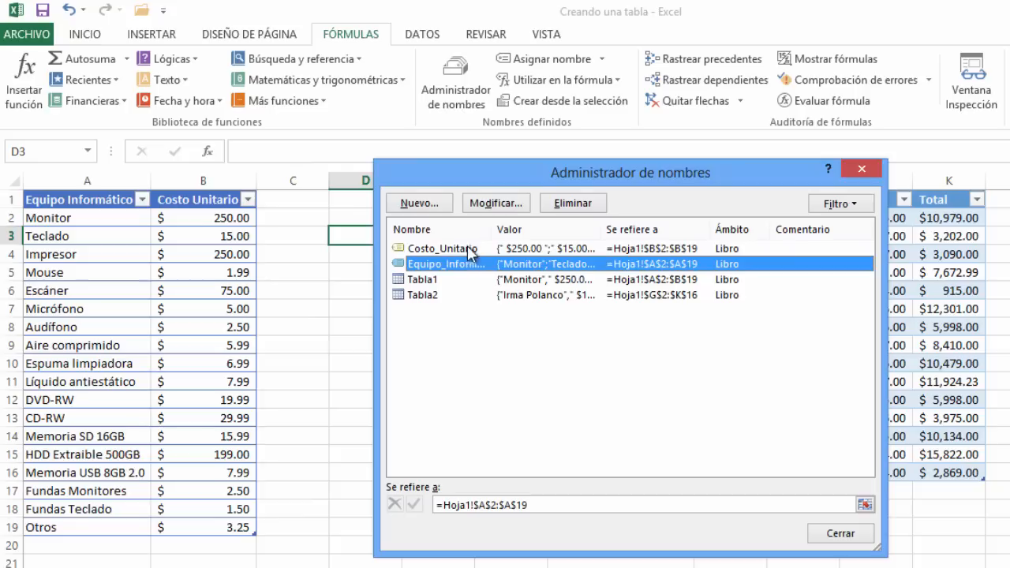
pyautogui.doubleClick(493, 230)
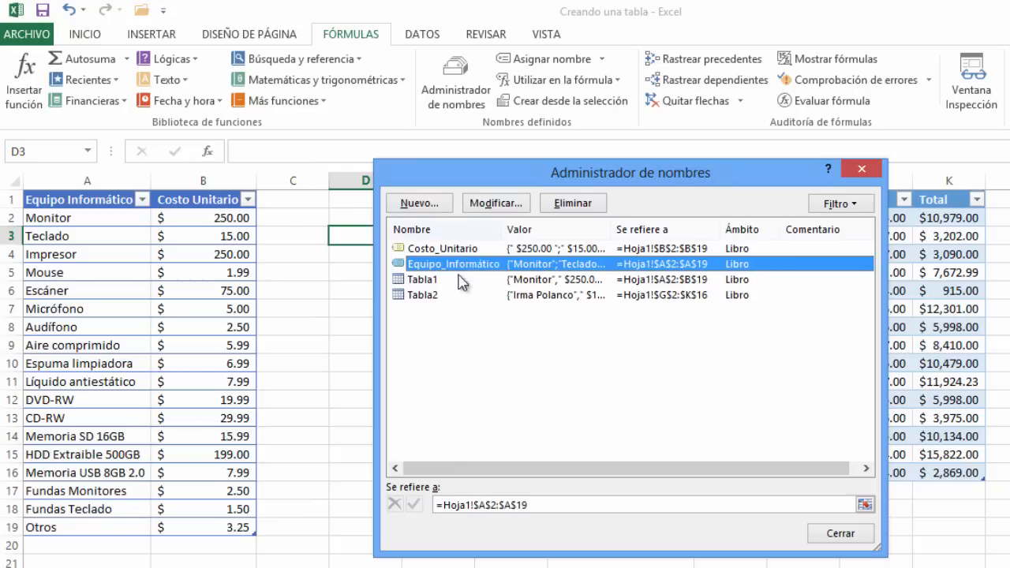
# - Redefine the name Costo_Unitario to refer to =SUMA(Tabla1[Costo Unitario]) and close the name manager
pyautogui.click(440, 249)
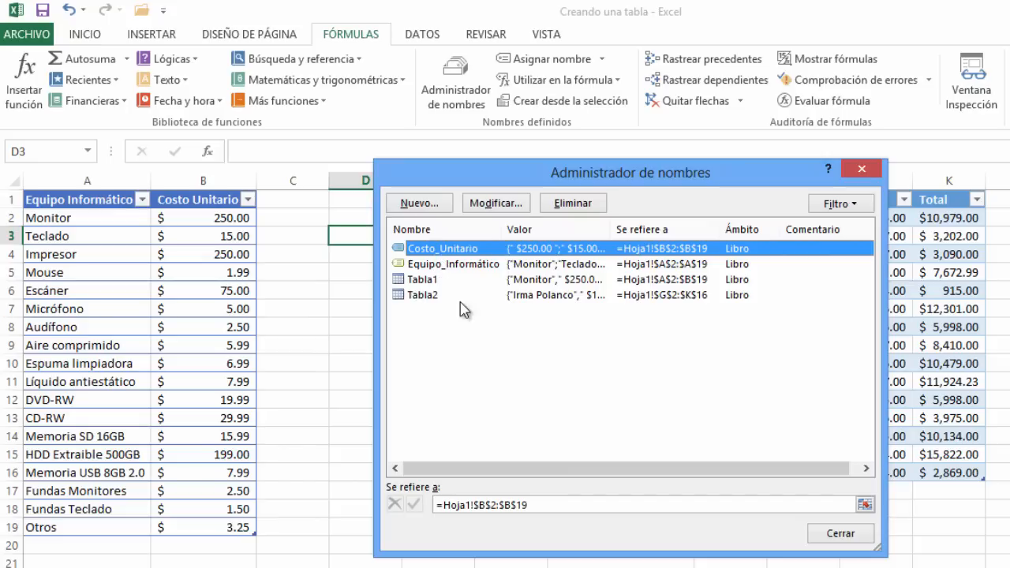
pyautogui.click(458, 468)
pyautogui.click(547, 505)
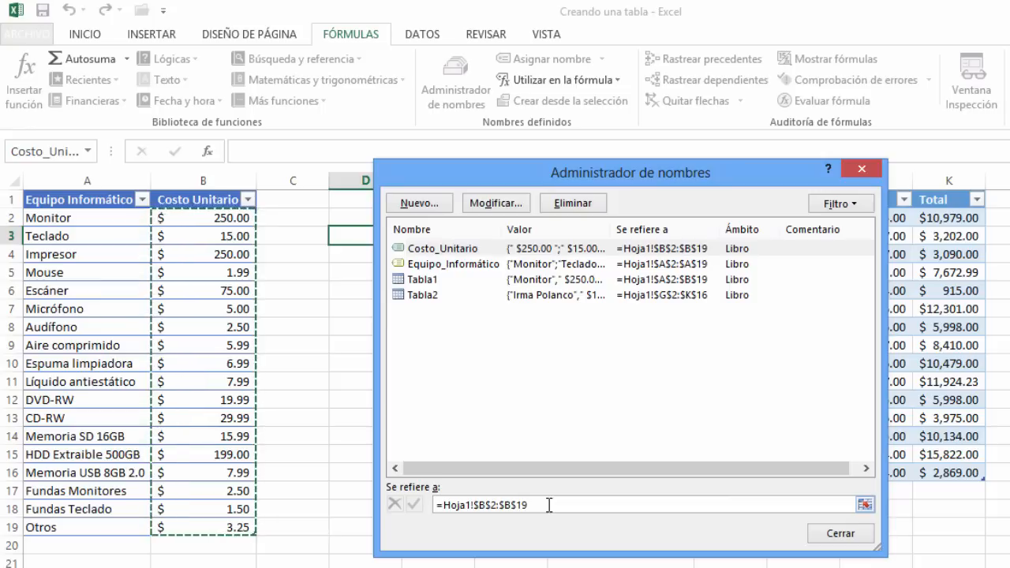
pyautogui.press('BackSpace')
pyautogui.press('BackSpace')
pyautogui.press('BackSpace')
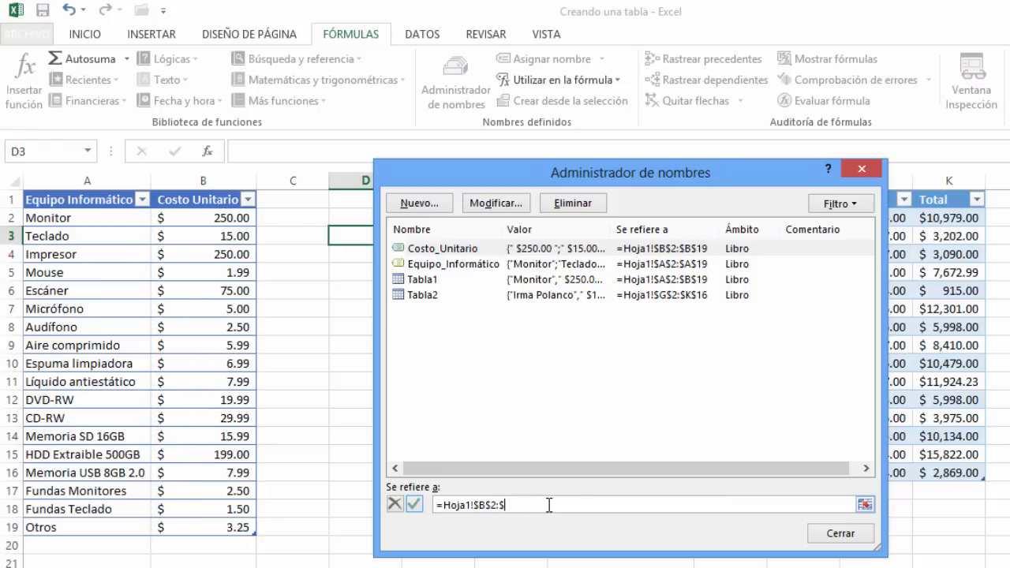
pyautogui.press('BackSpace')
pyautogui.press('BackSpace')
pyautogui.press('BackSpace')
pyautogui.press('BackSpace')
pyautogui.press('BackSpace')
pyautogui.press('BackSpace')
pyautogui.press('BackSpace')
pyautogui.press('BackSpace')
pyautogui.press('BackSpace')
pyautogui.press('BackSpace')
pyautogui.press('BackSpace')
pyautogui.press('BackSpace')
pyautogui.write('SUMA(')
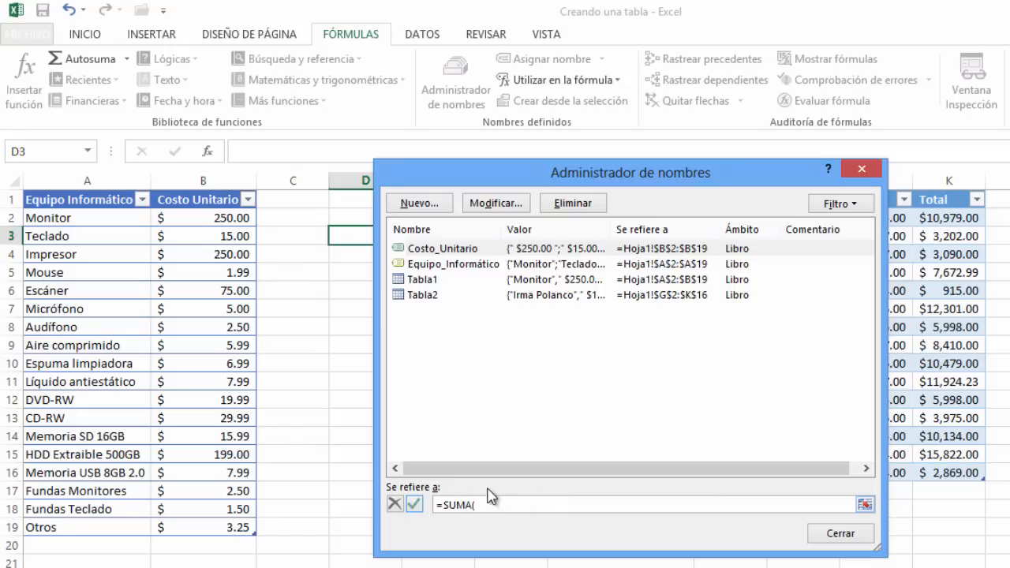
pyautogui.click(220, 218)
pyautogui.moveTo(220, 218); pyautogui.dragTo(221, 525)
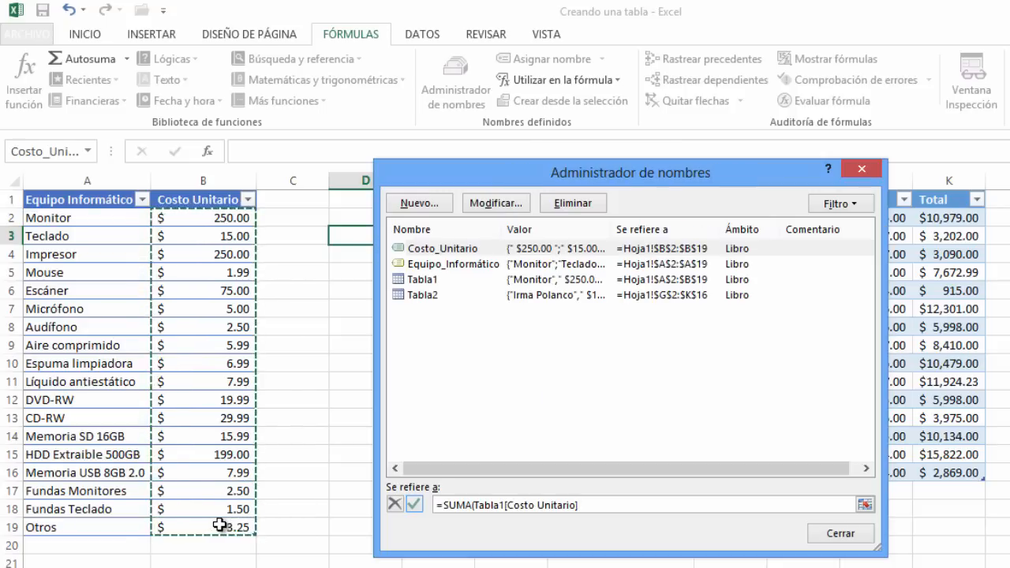
pyautogui.write(')')
pyautogui.press('Return')
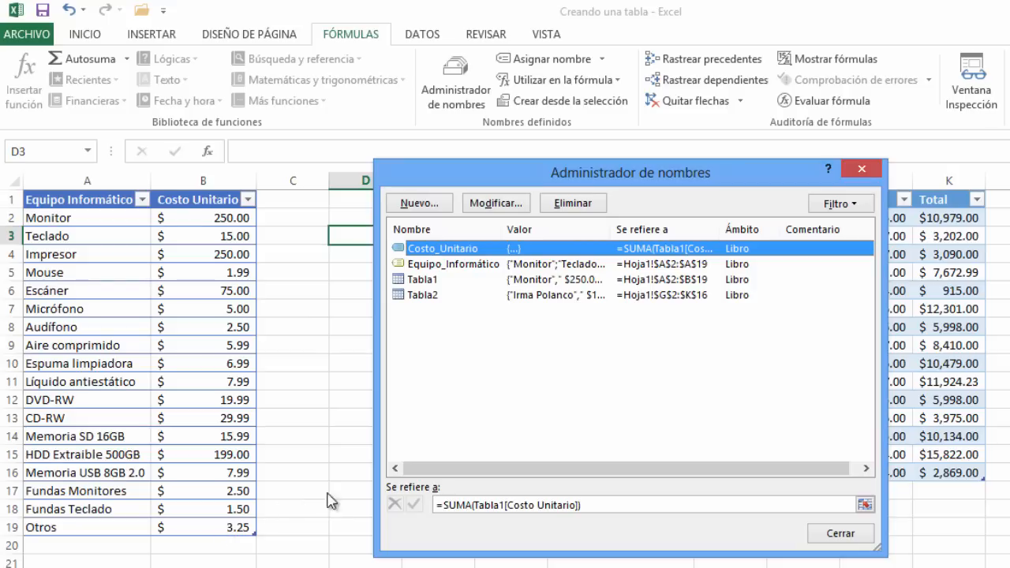
pyautogui.click(846, 533)
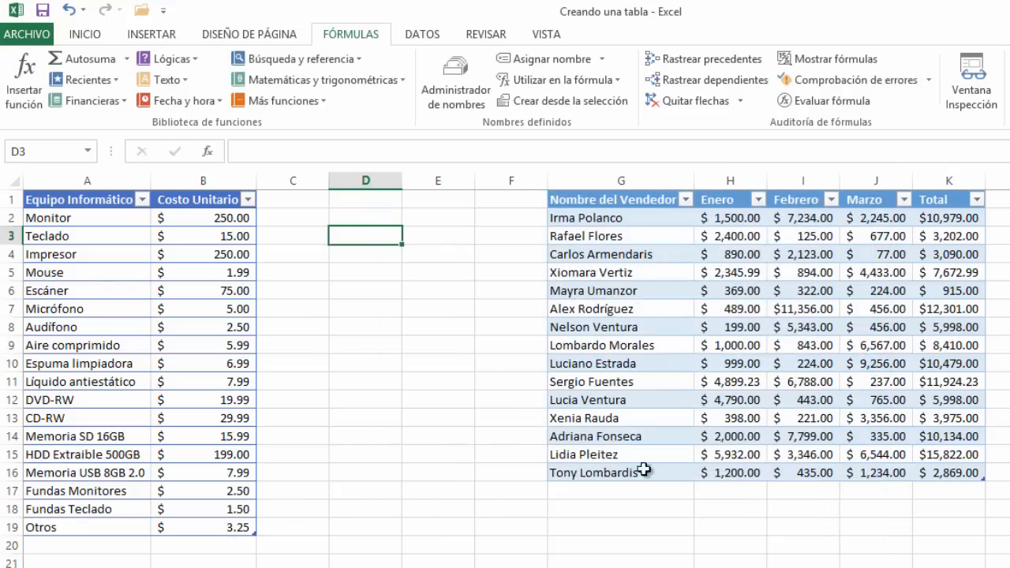
# - Enter the formula =Costo_Unitario in cell D1 and reselect the cell to check its formula
pyautogui.click(362, 204)
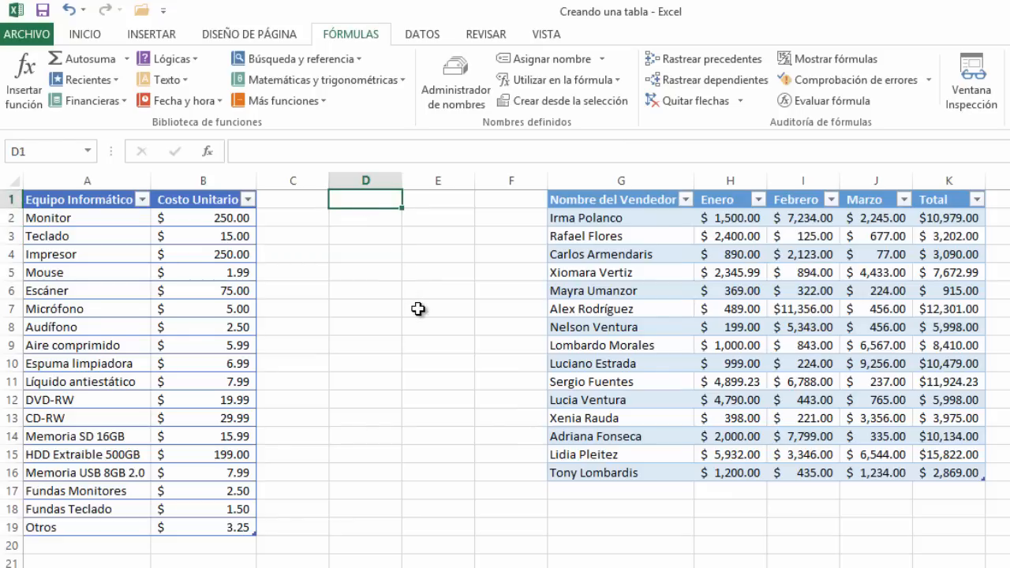
pyautogui.write('=')
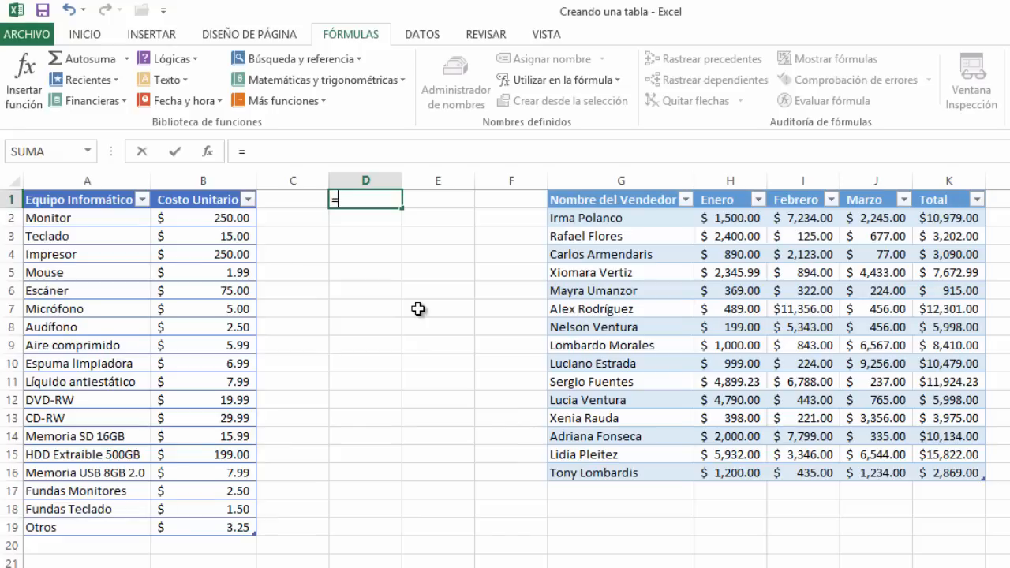
pyautogui.write('C')
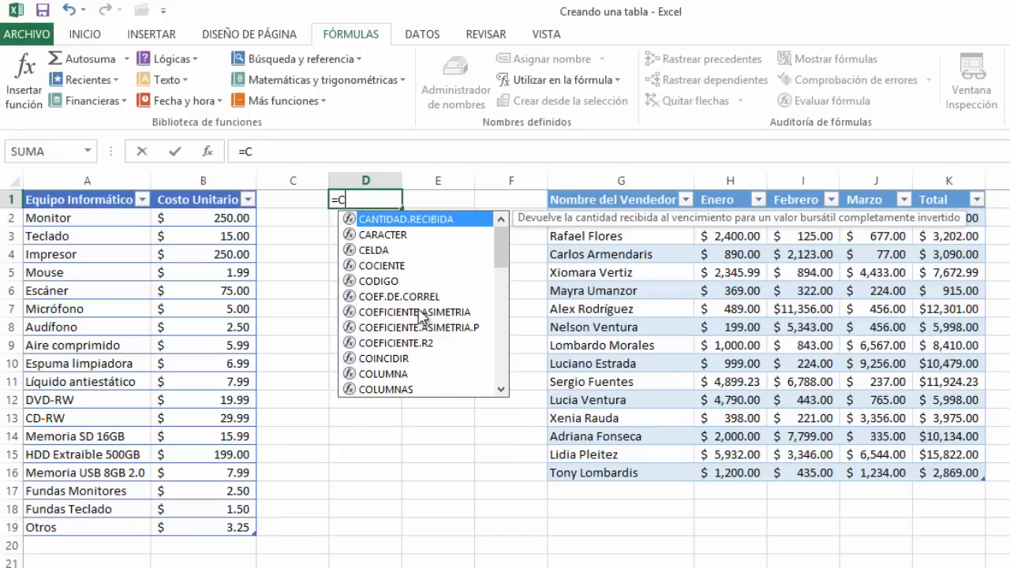
pyautogui.write('OSTO')
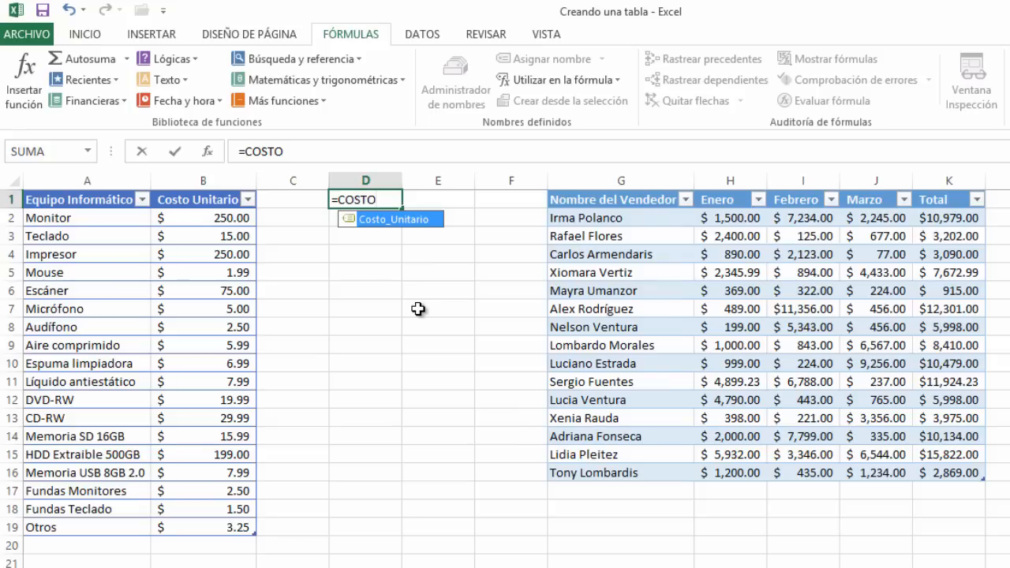
pyautogui.doubleClick(401, 223)
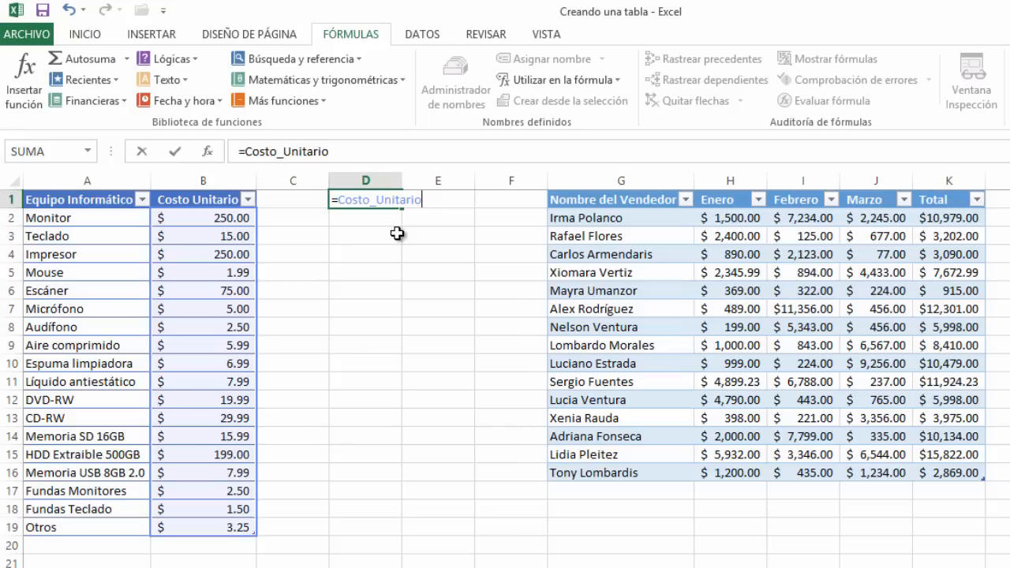
pyautogui.press('Return')
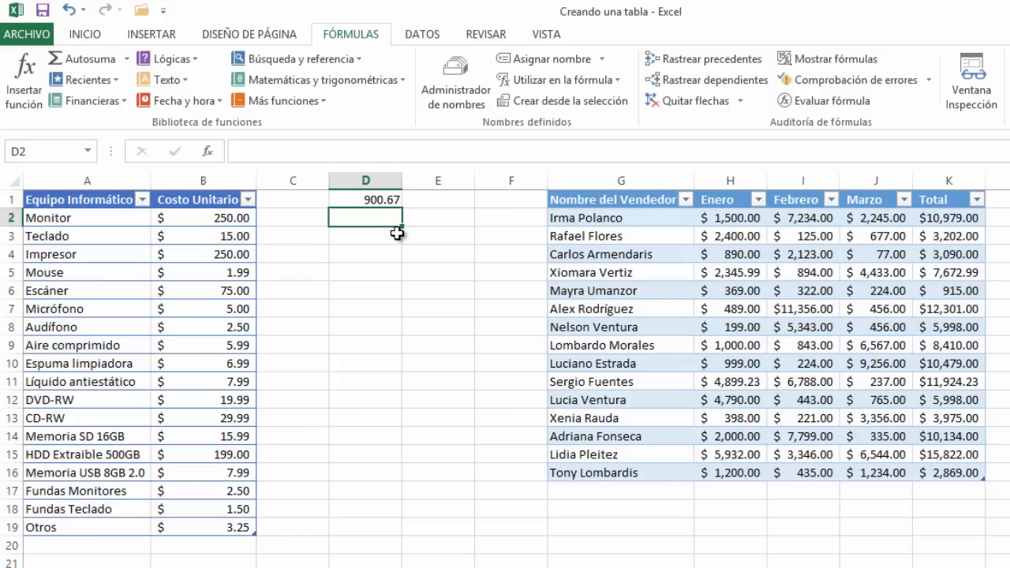
pyautogui.press('Up')
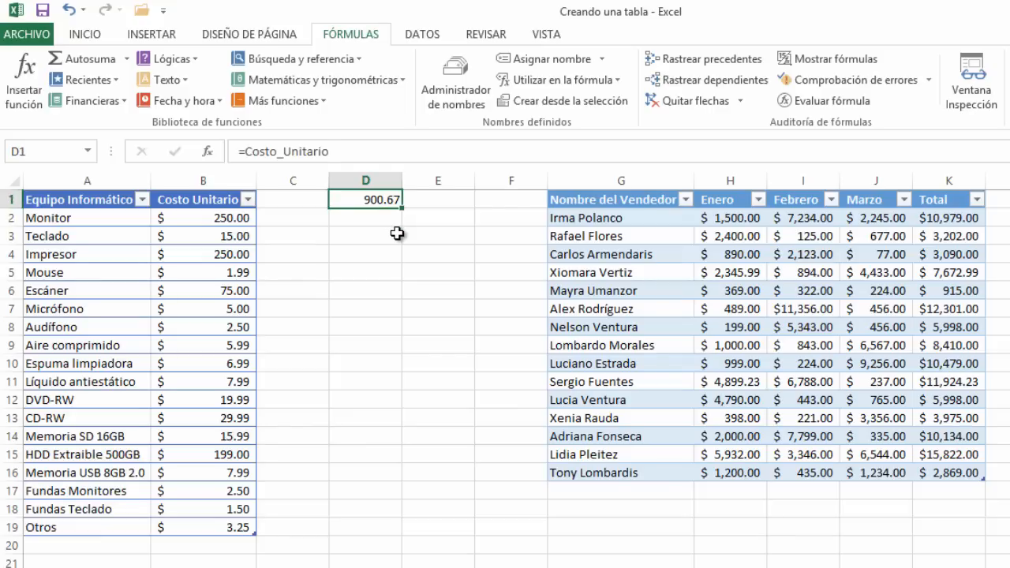